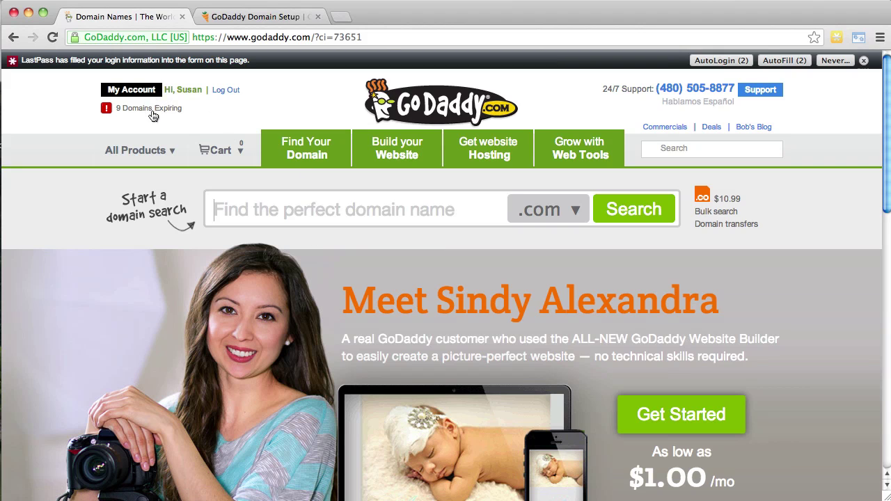
- From My Account, launch the Domain Manager listing all 19 registered domains
left_click(132, 90)
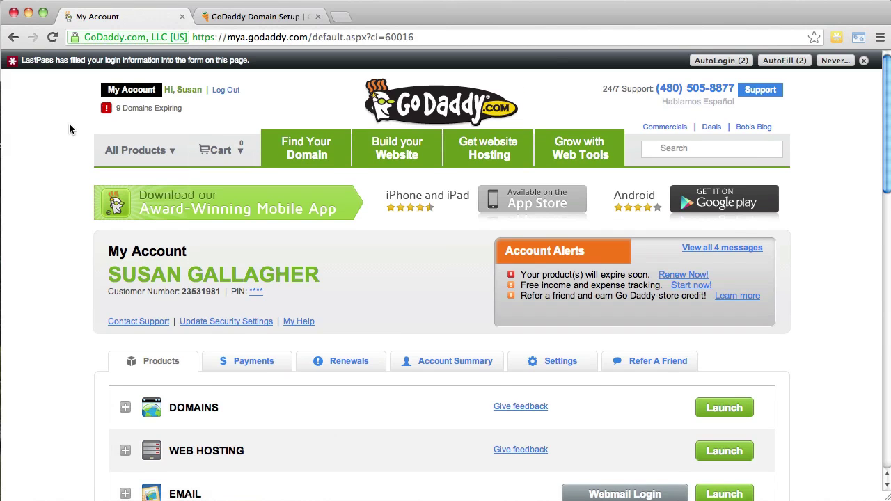
scroll(63, 167, "down", 5)
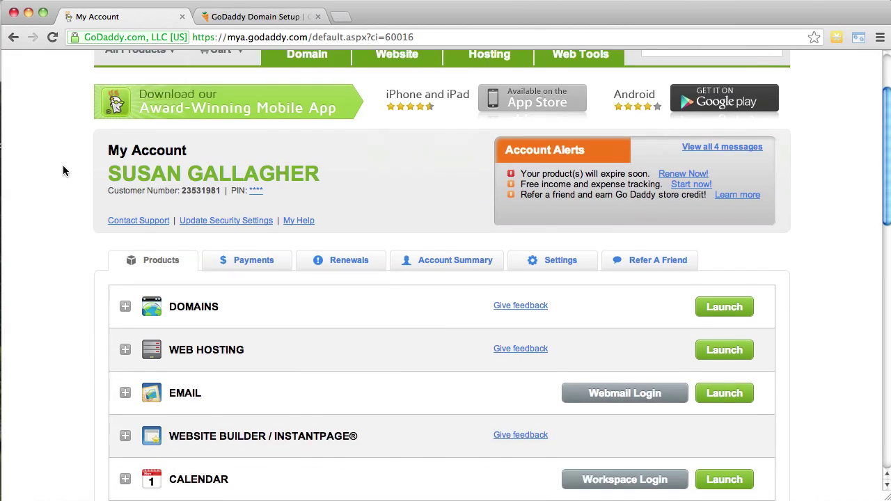
scroll(63, 170, "down", 1)
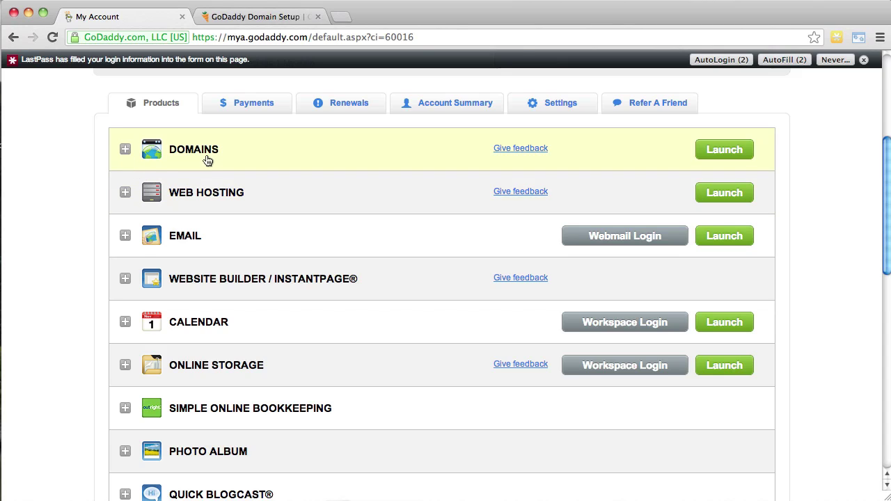
left_click(728, 152)
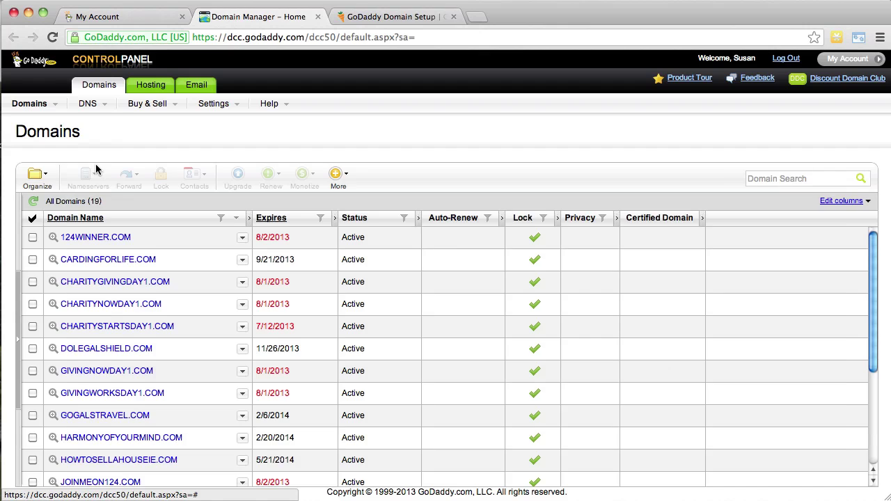
mouse_move(59, 115)
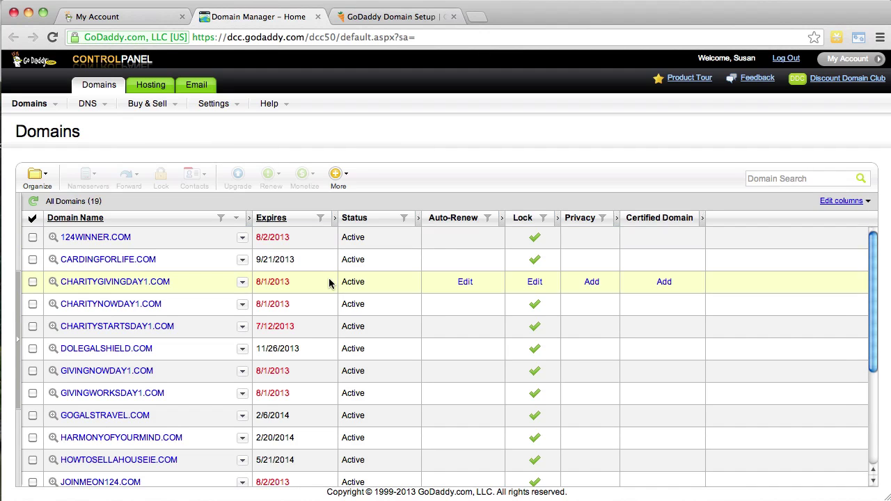
scroll(330, 280, "down", 3)
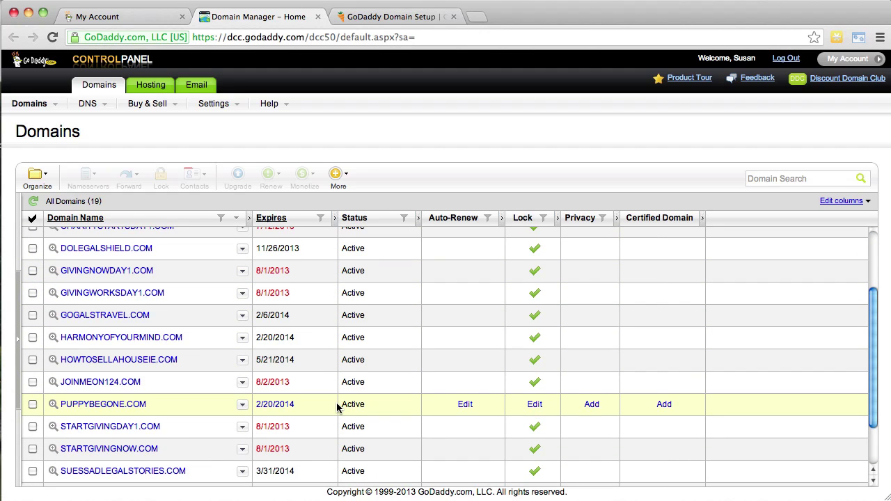
scroll(337, 408, "down", 2)
scroll(337, 408, "up", 2)
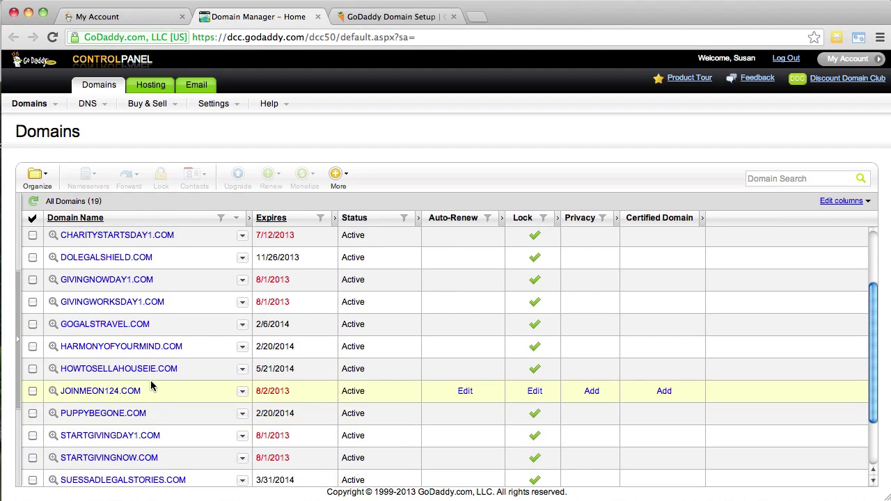
- Open HOWTOSELLAHOUSEIE.COM's details and show its DNS Zone File records
left_click(122, 369)
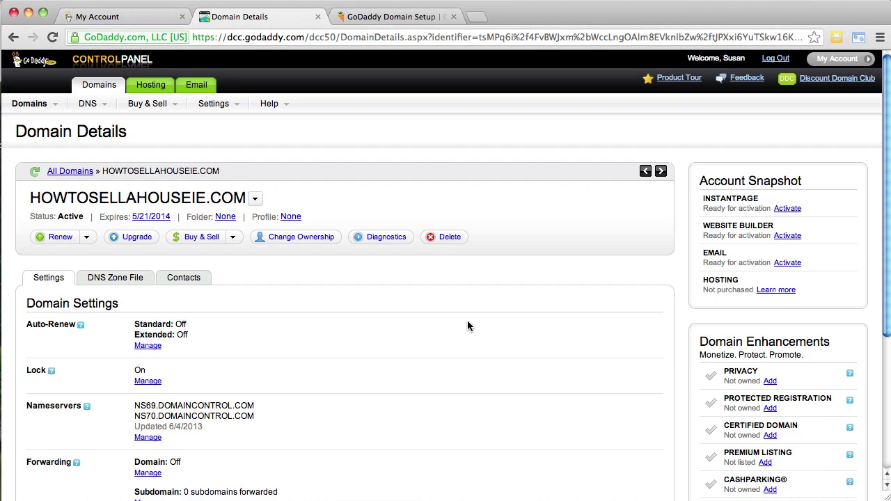
scroll(528, 335, "down", 5)
scroll(527, 336, "up", 5)
scroll(665, 285, "down", 5)
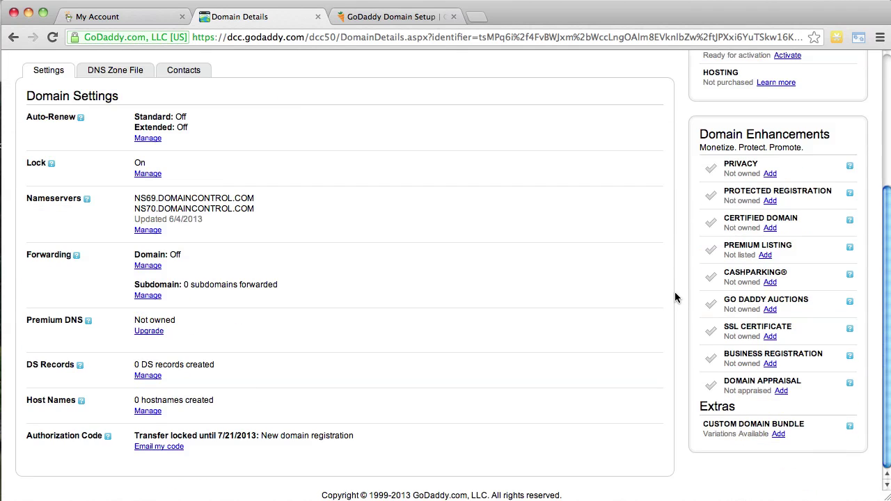
scroll(675, 297, "up", 5)
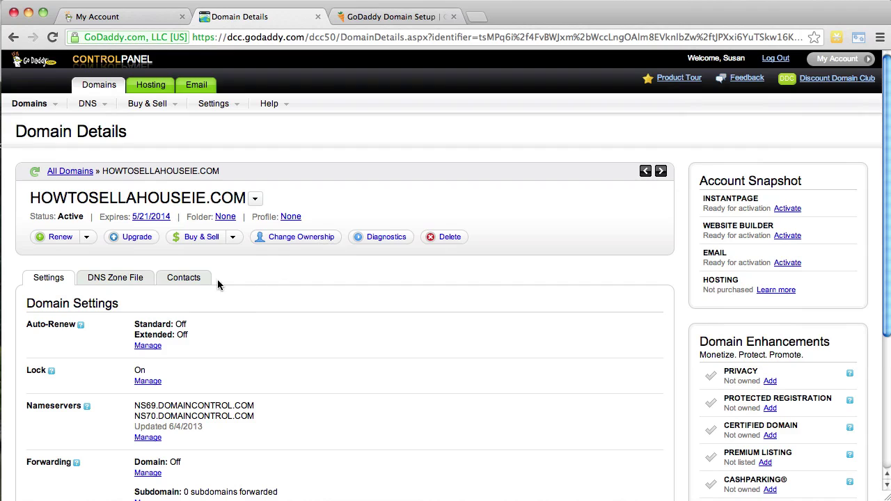
left_click(112, 284)
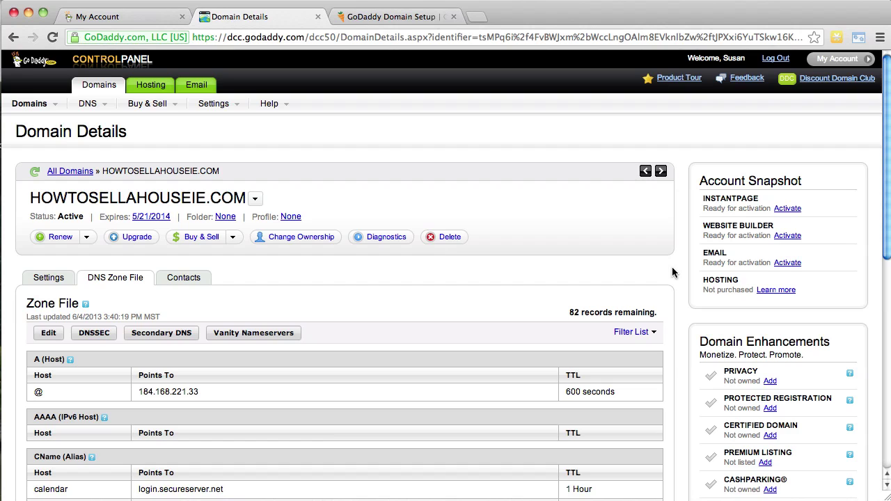
scroll(673, 271, "down", 3)
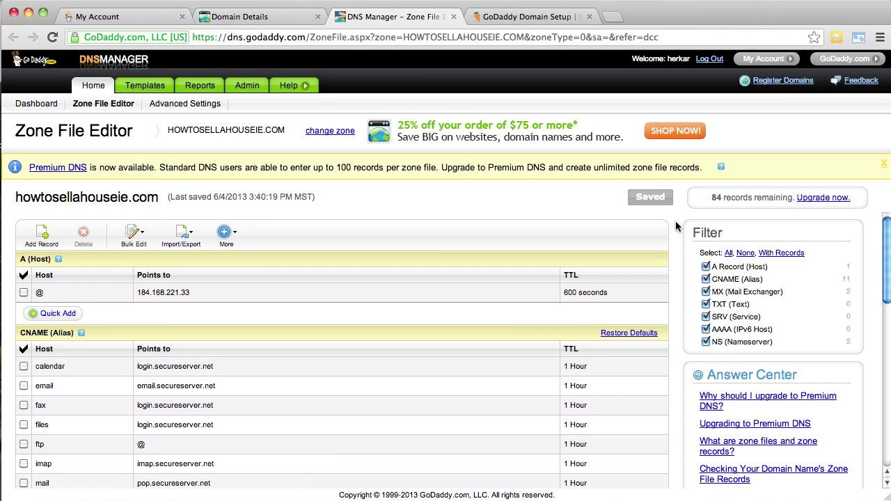
- Scroll the zone file to the CNAME (Alias) section and highlight its heading
scroll(674, 226, "down", 2)
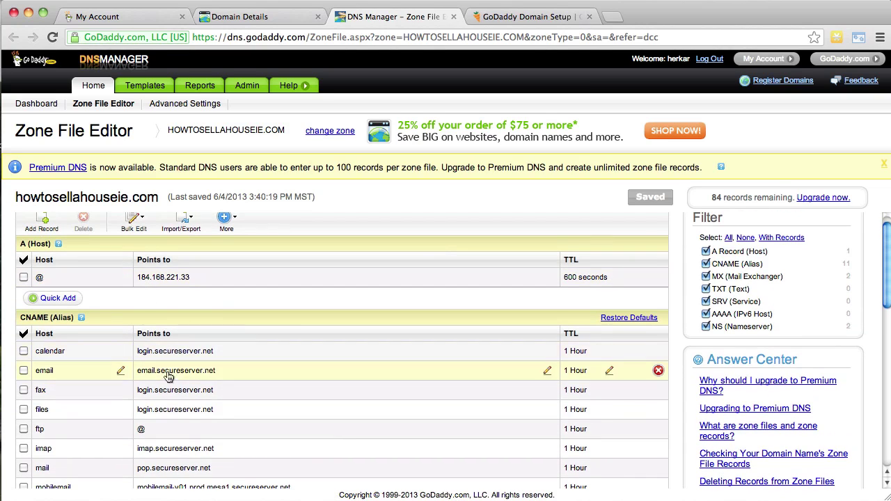
scroll(539, 319, "down", 3)
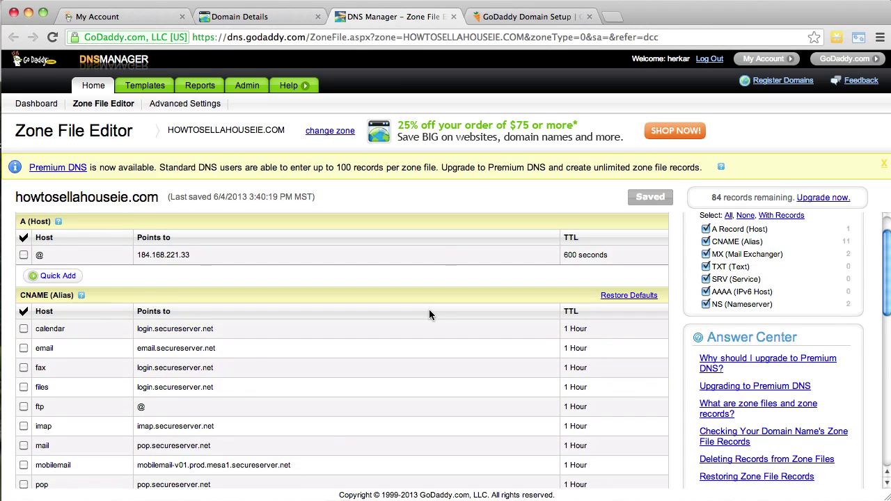
scroll(429, 315, "up", 5)
scroll(429, 322, "down", 10)
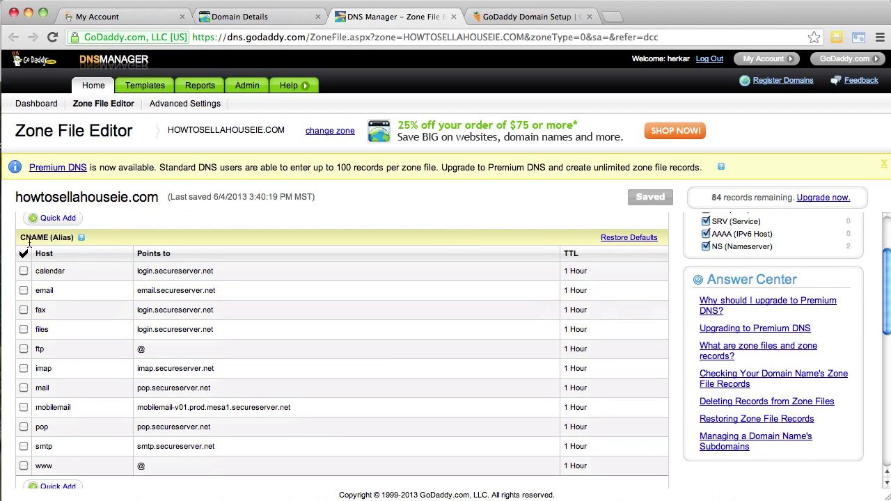
left_click_drag(20, 238, 43, 240)
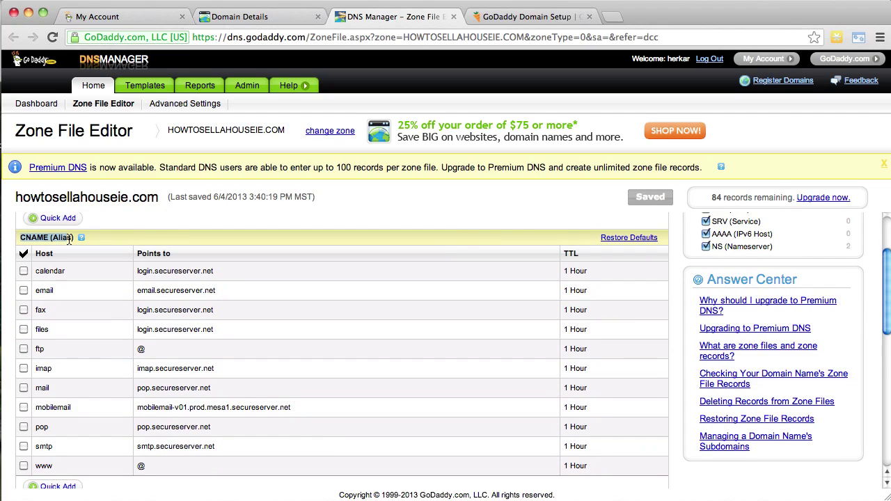
left_click(70, 241)
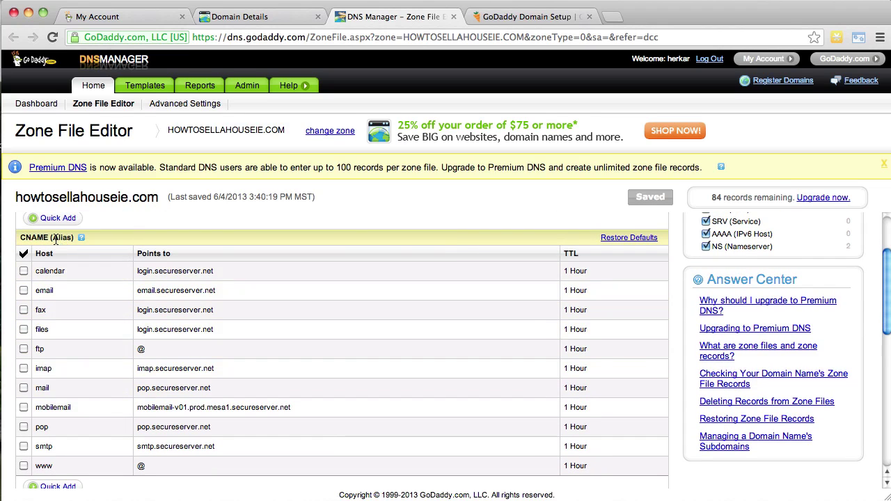
scroll(68, 279, "up", 10)
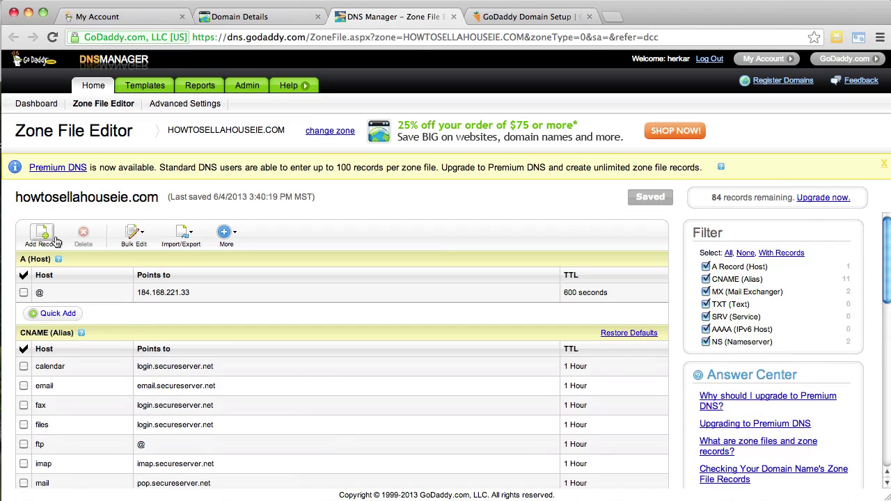
double_click(31, 335)
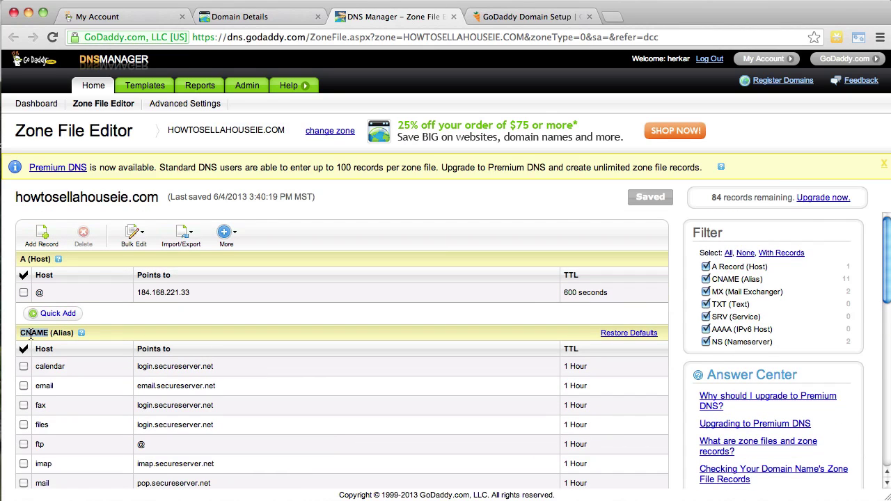
left_click(31, 334)
- View the CNAME explanation popup, then dismiss it, noting www points to @
scroll(100, 367, "down", 10)
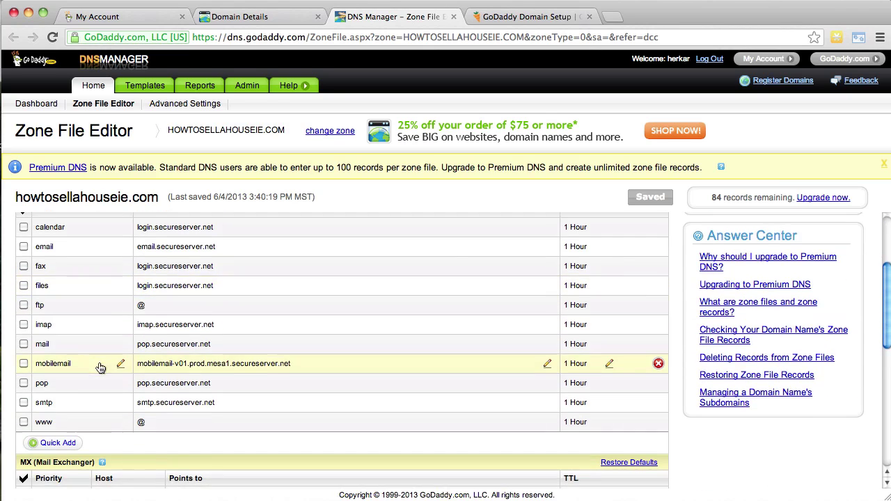
scroll(101, 367, "down", 2)
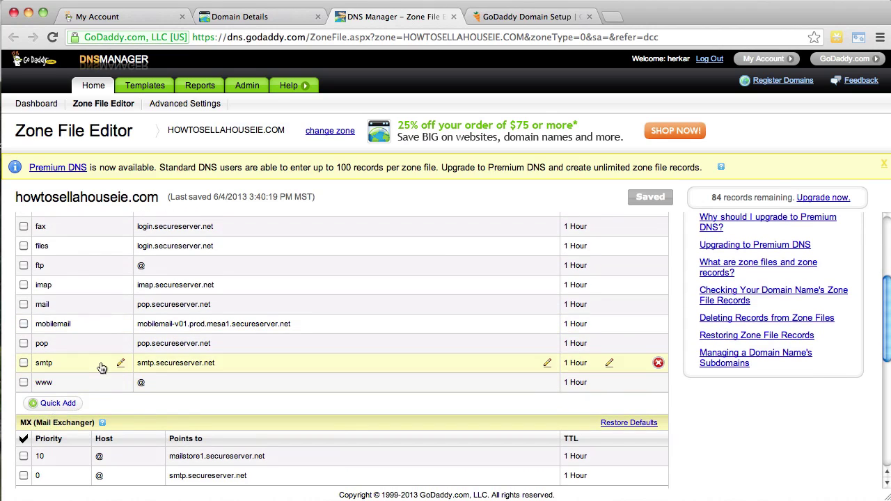
scroll(101, 367, "up", 6)
double_click(41, 271)
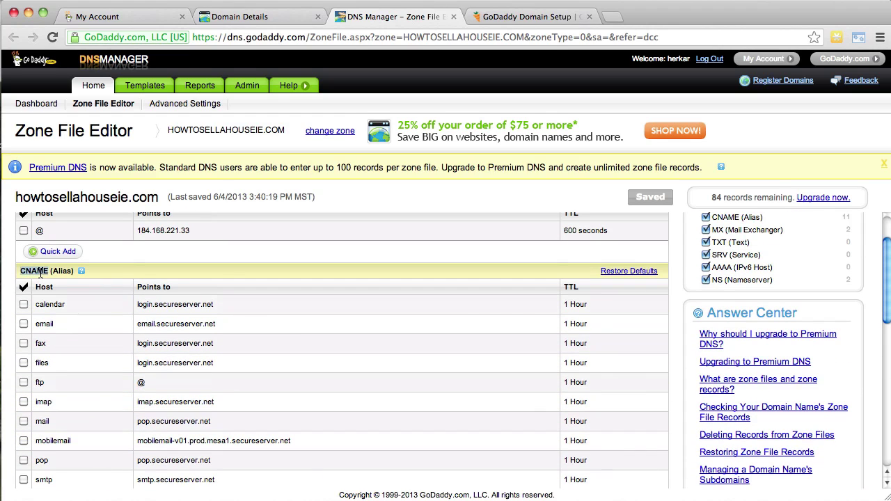
left_click(81, 271)
scroll(185, 300, "down", 5)
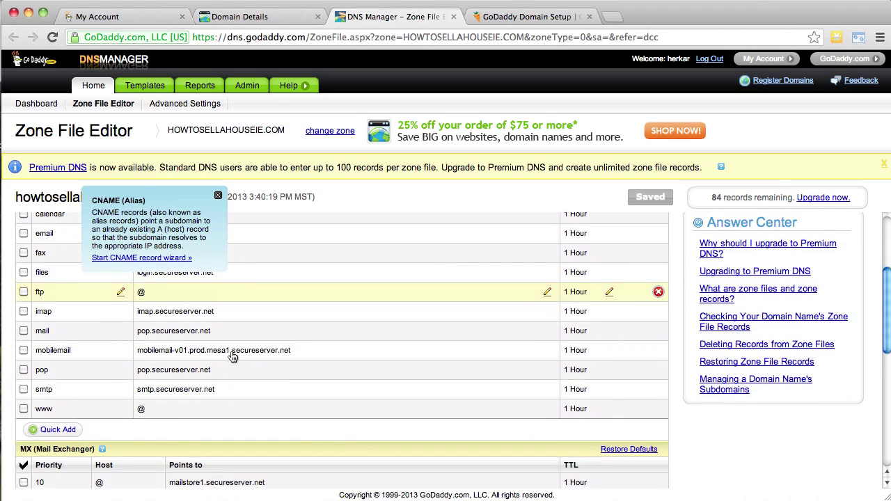
left_click(265, 411)
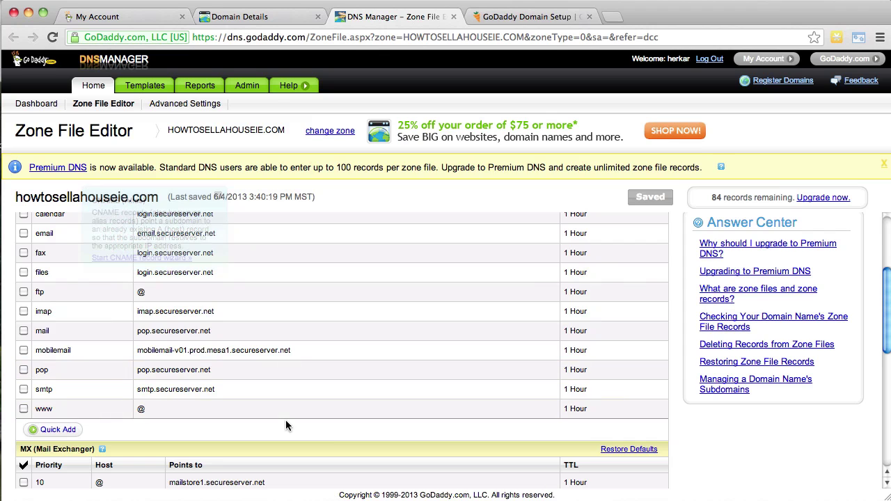
- Switch to the GoDaddy Domain Setup tutorial and highlight part of its heading
left_click(531, 16)
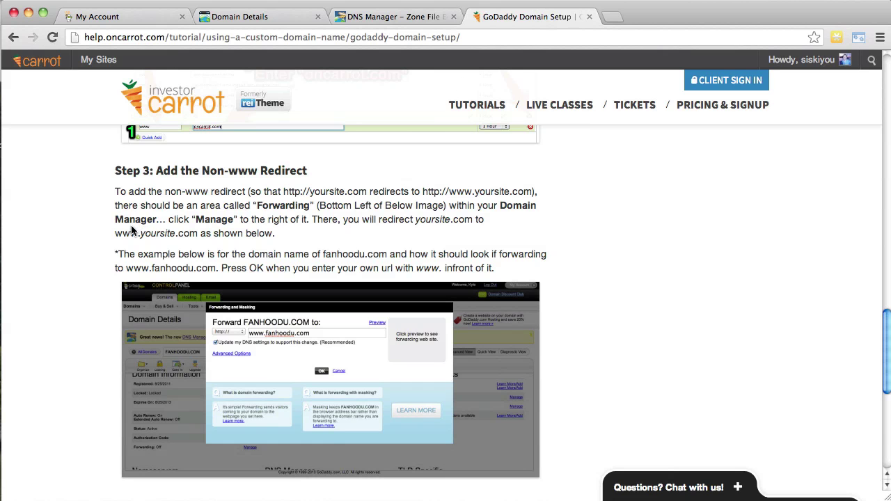
scroll(132, 230, "up", 10)
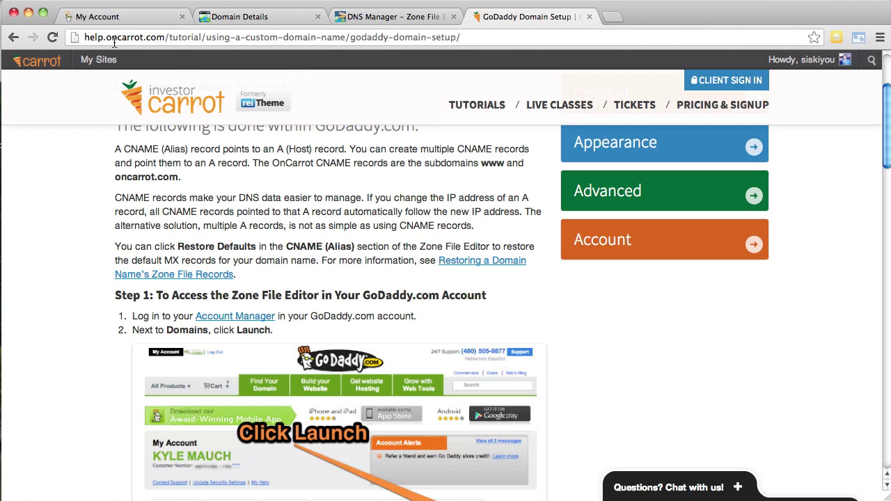
scroll(149, 212, "up", 3)
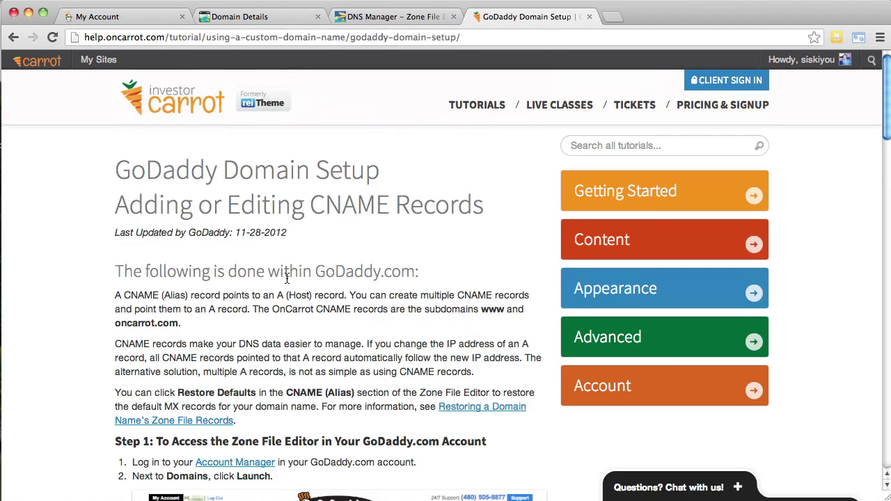
left_click_drag(202, 279, 327, 282)
left_click(327, 282)
- Scroll to 'Step 2: To Add a CNAME Record' and highlight its Quick Add instruction
scroll(375, 278, "down", 3)
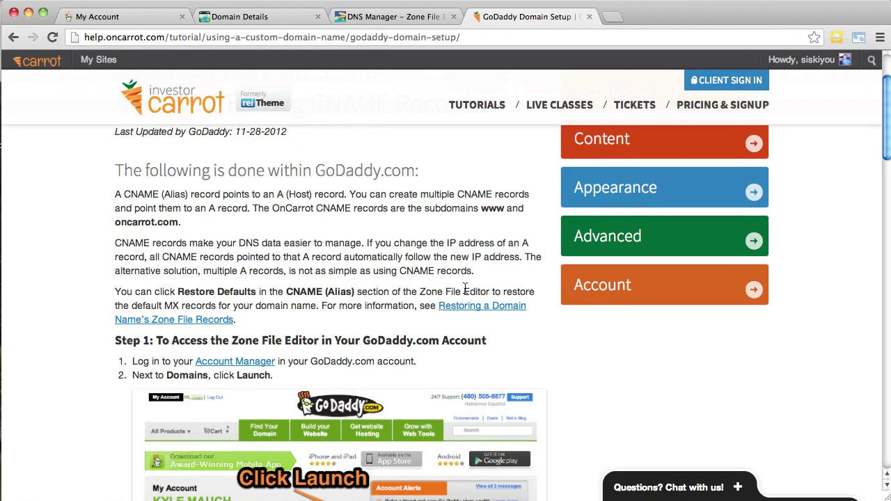
scroll(199, 288, "down", 1)
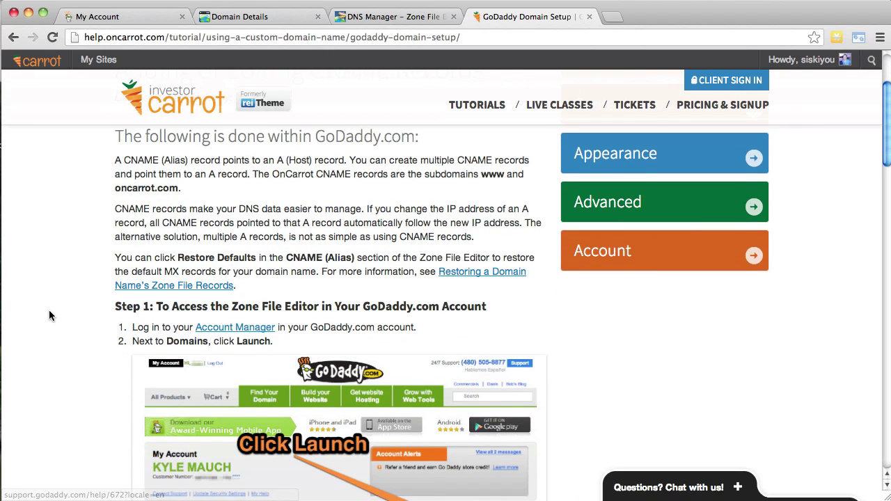
scroll(49, 315, "up", 1)
scroll(49, 316, "down", 5)
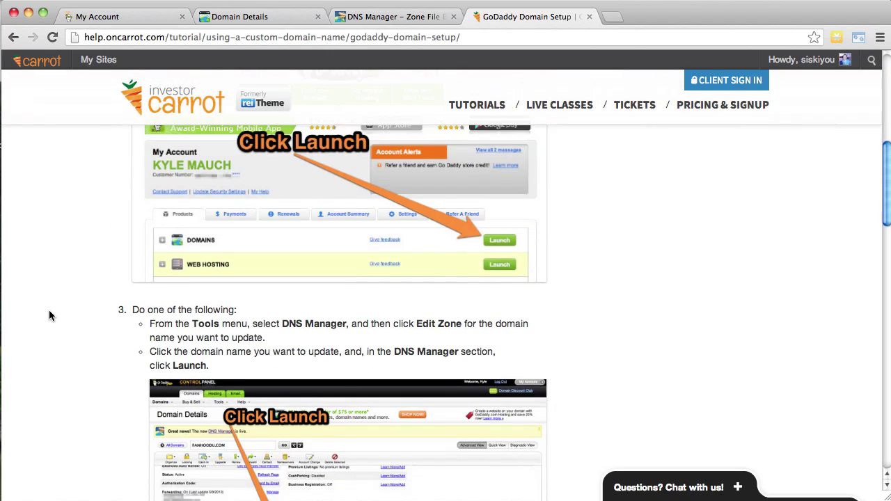
scroll(49, 315, "down", 8)
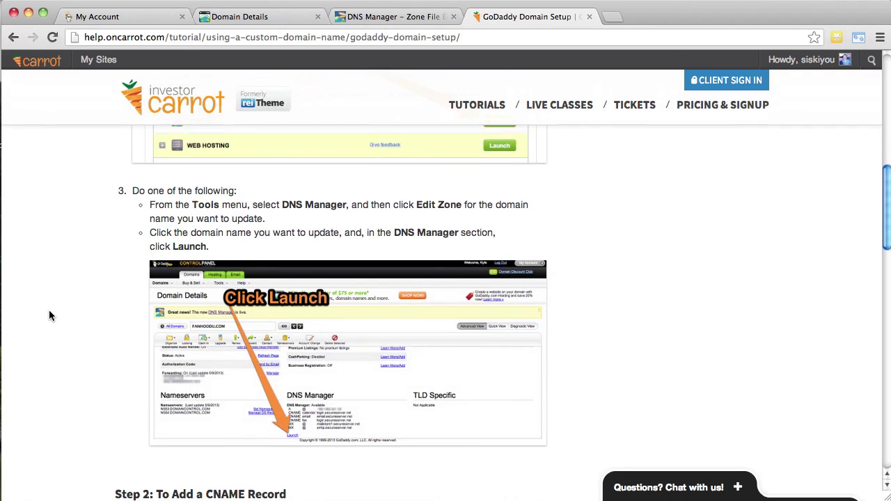
scroll(49, 316, "down", 6)
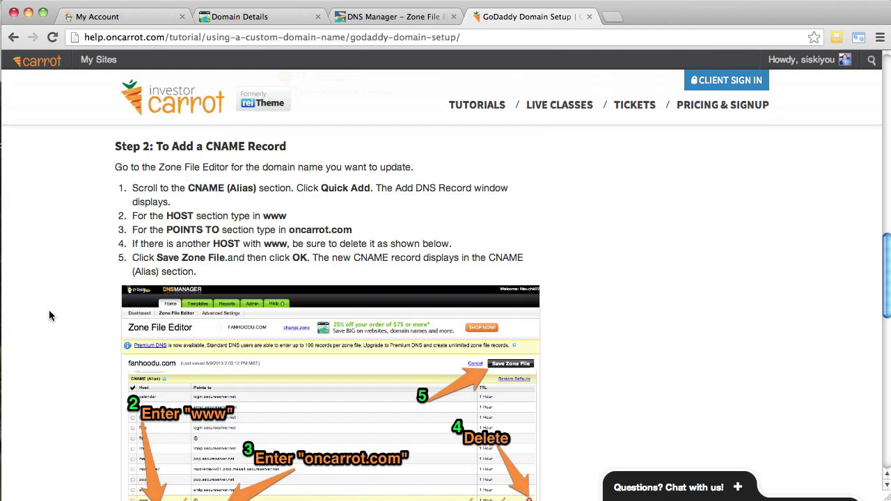
scroll(49, 315, "down", 3)
scroll(49, 315, "up", 2)
scroll(49, 315, "up", 2)
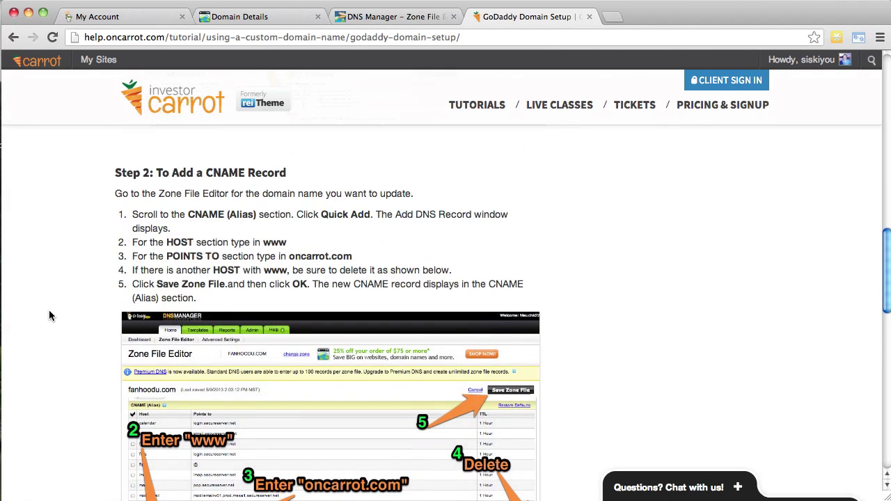
left_click_drag(115, 173, 258, 179)
left_click(148, 174)
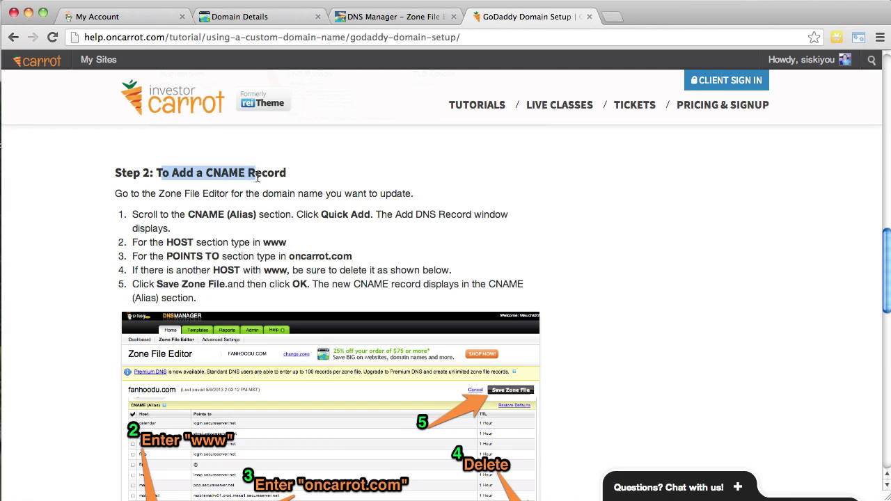
left_click(261, 180)
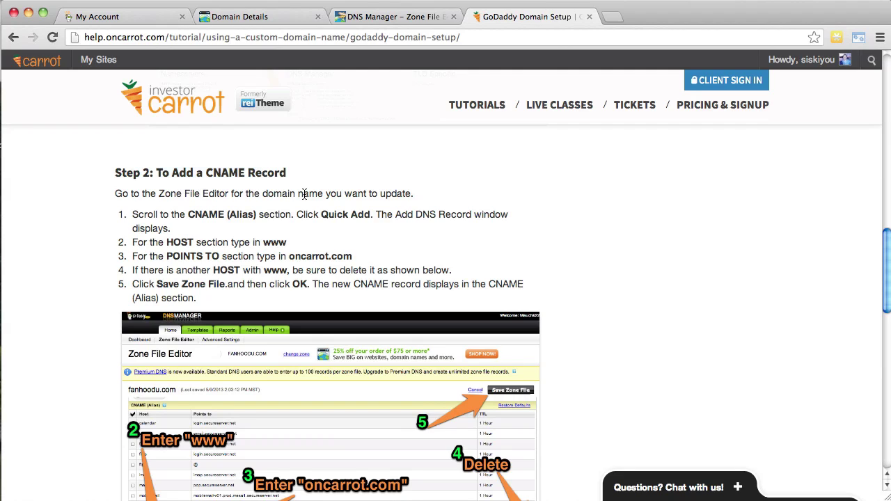
left_click_drag(320, 216, 370, 217)
left_click(370, 217)
- Quick Add a blank CNAME record row in the zone file editor
left_click(389, 17)
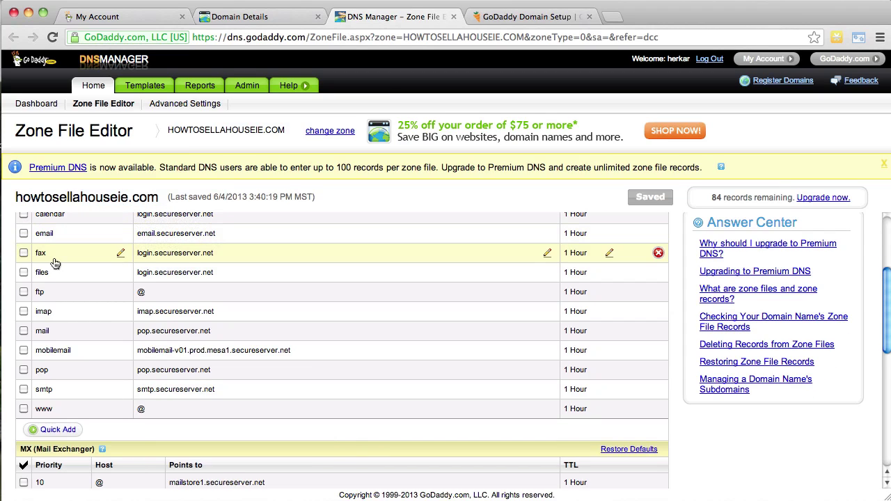
scroll(53, 259, "up", 3)
scroll(115, 312, "down", 4)
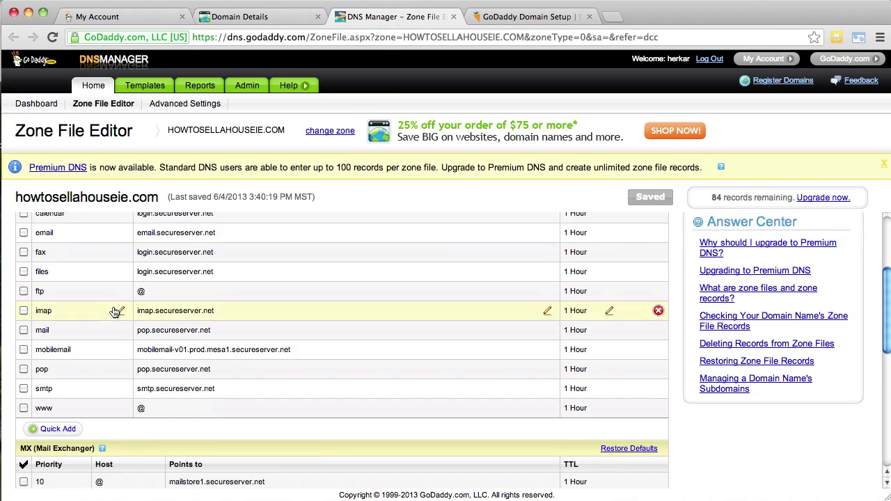
left_click(56, 407)
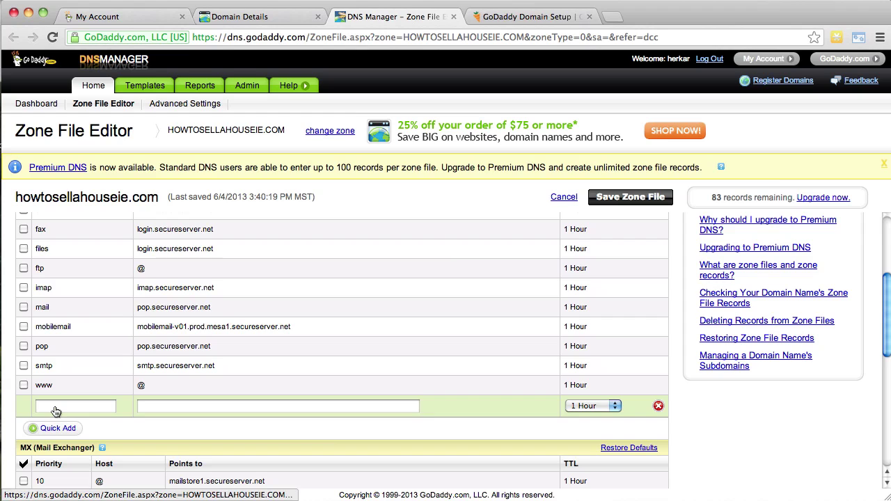
- Copy www from the tutorial into the new record's Host field
left_click(491, 18)
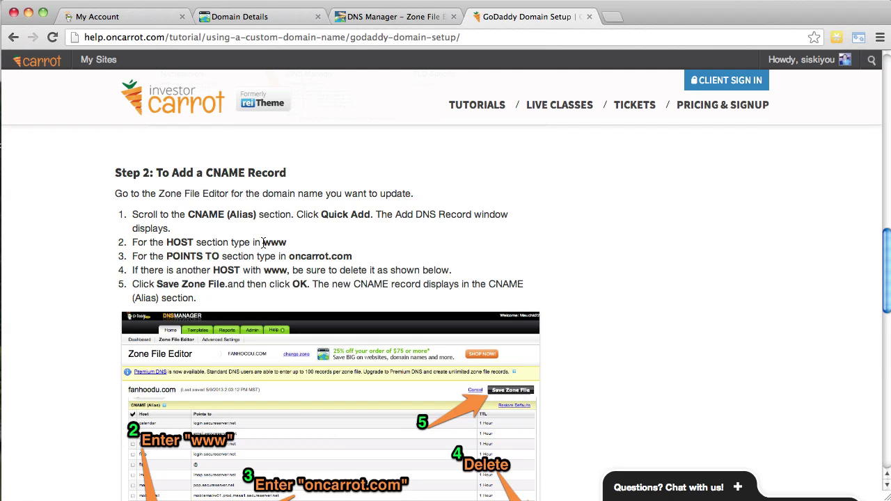
left_click_drag(265, 242, 297, 241)
key("ctrl+c")
left_click(397, 17)
scroll(66, 271, "up", 3)
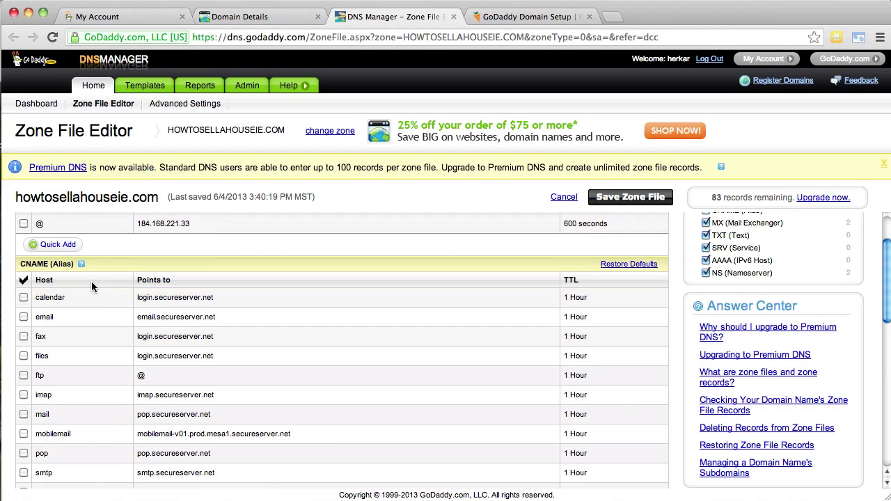
scroll(94, 288, "down", 3)
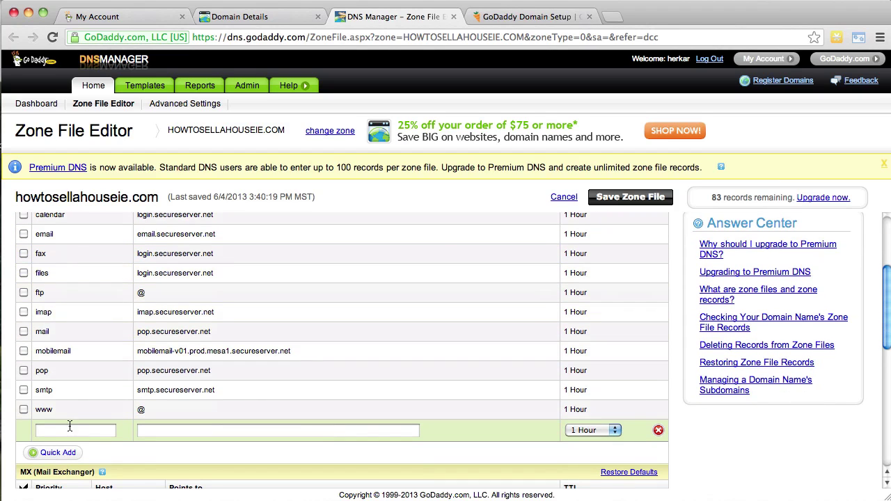
left_click(70, 431)
key("ctrl+v")
key("Tab")
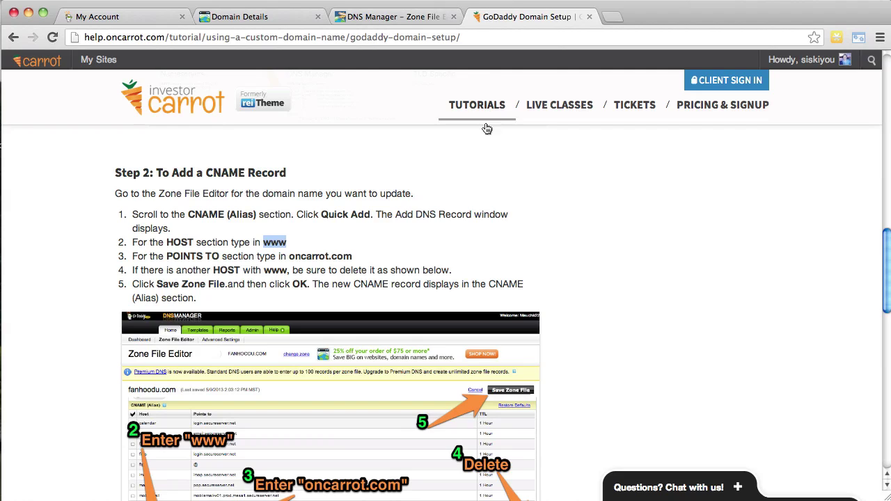
- Copy oncarrot.com from the tutorial into the new record's Points to field
left_click(527, 16)
left_click_drag(290, 258, 353, 257)
key("super+c")
left_click(409, 15)
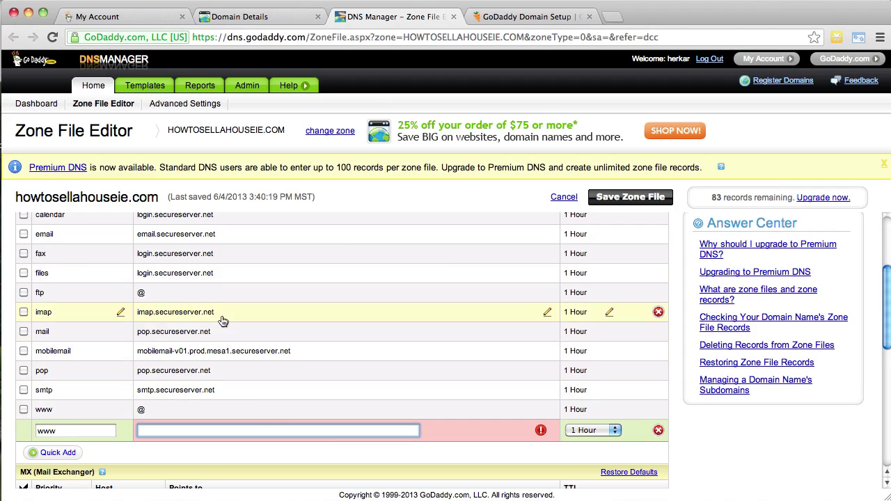
scroll(225, 319, "up", 3)
scroll(209, 334, "down", 5)
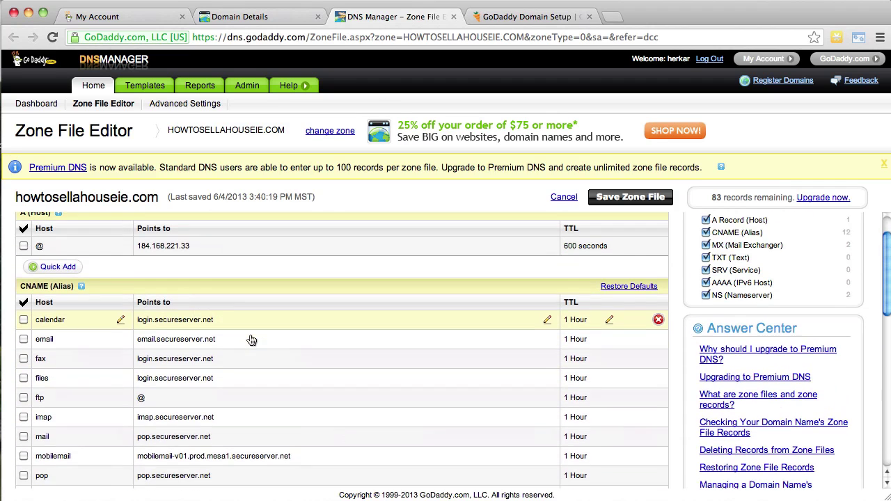
left_click(234, 405)
key("super+v")
key("Tab")
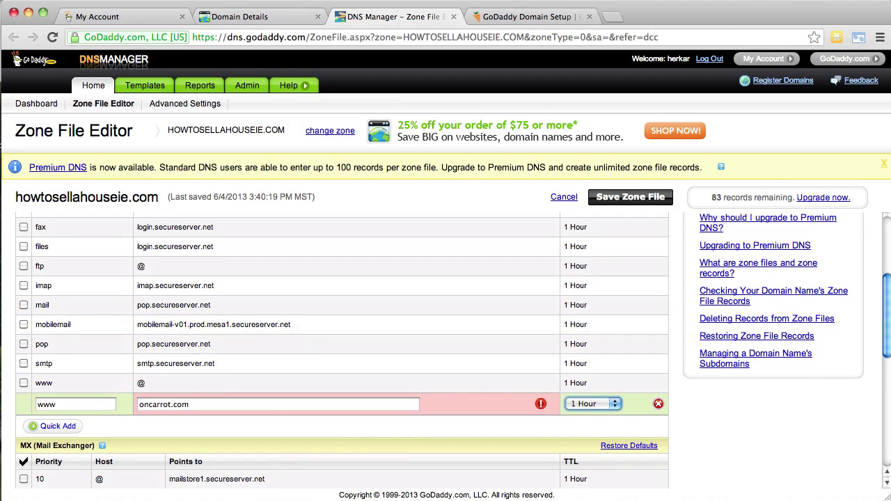
- Check the tutorial's step 4 about www, then return to the zone file editor
left_click(504, 17)
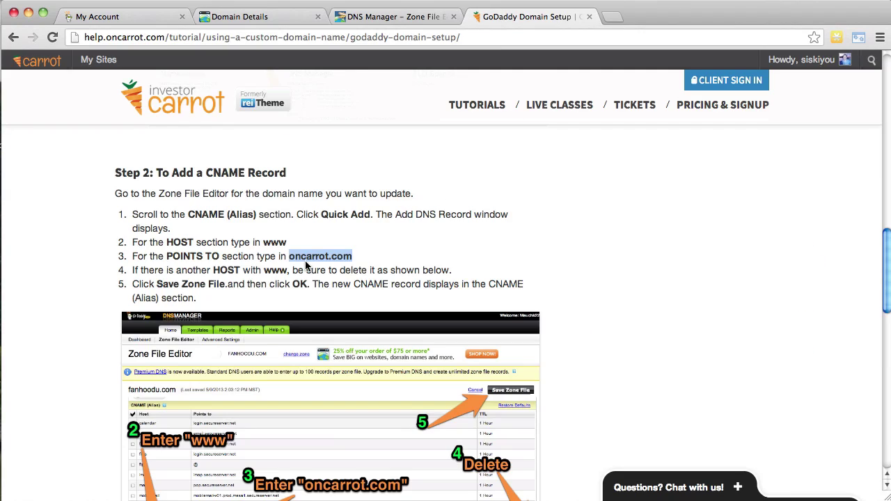
double_click(270, 270)
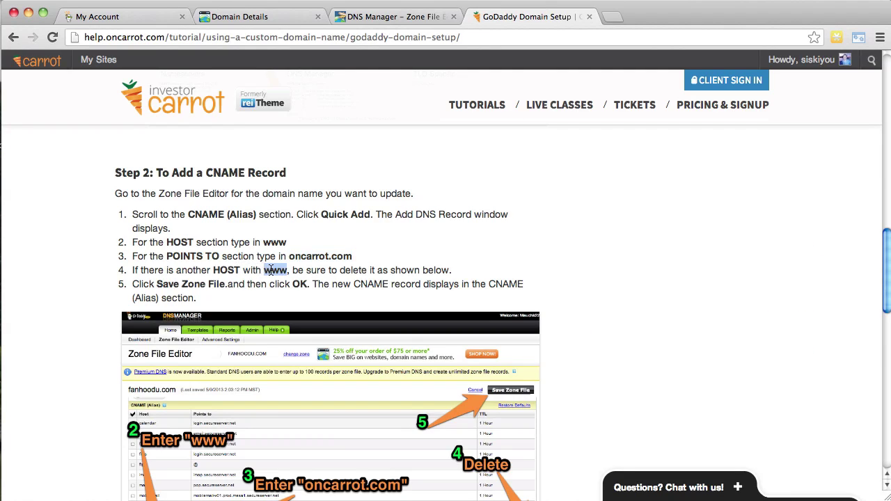
left_click(329, 260)
left_click(404, 33)
left_click(401, 25)
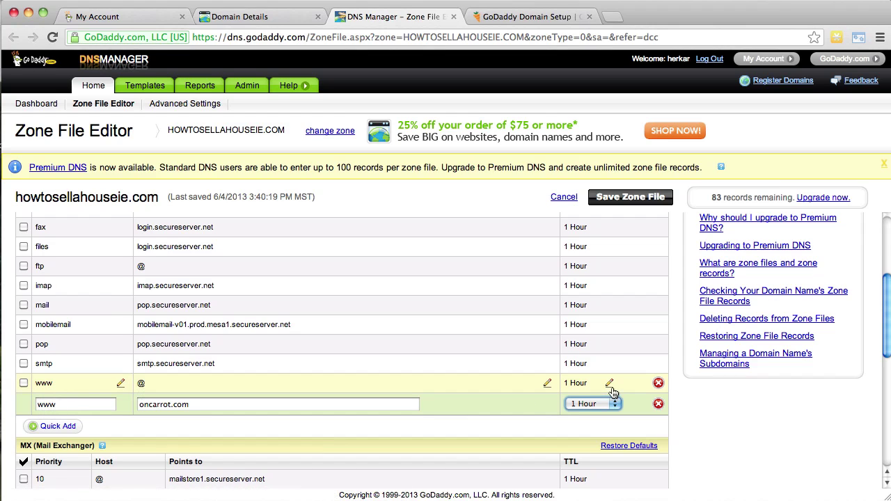
- Delete the old www record pointing to @ and save the zone file
left_click(659, 383)
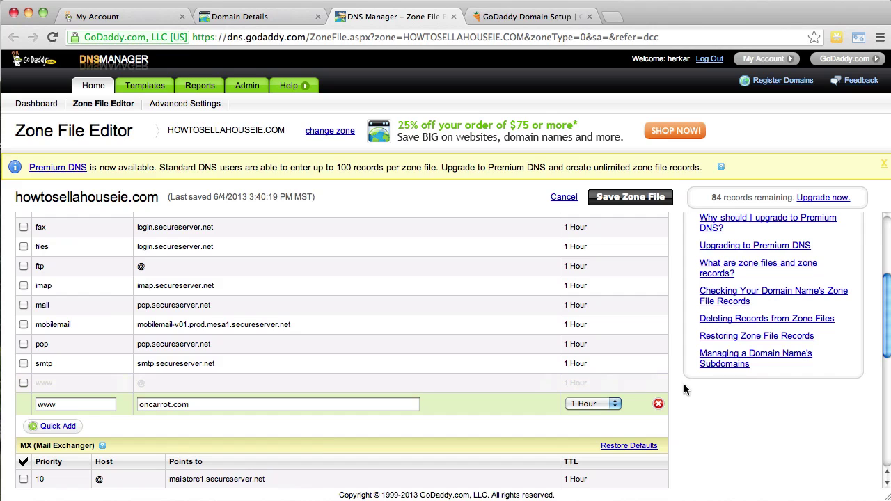
left_click(639, 199)
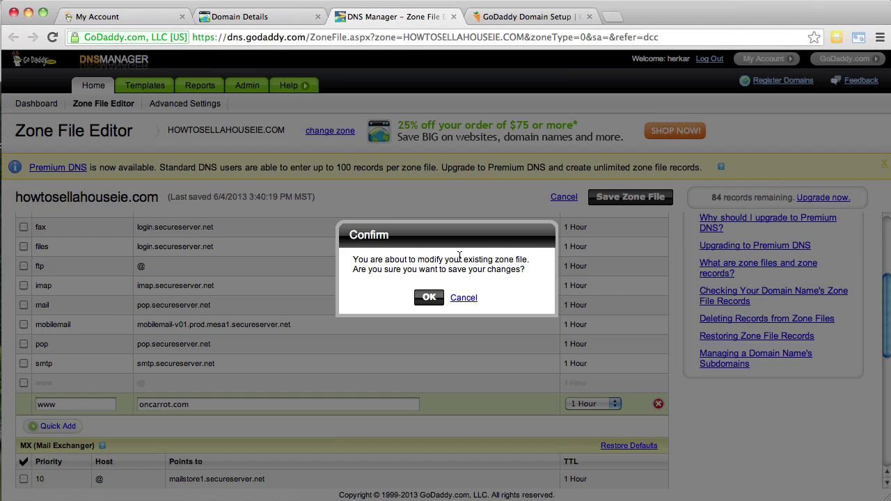
left_click(431, 299)
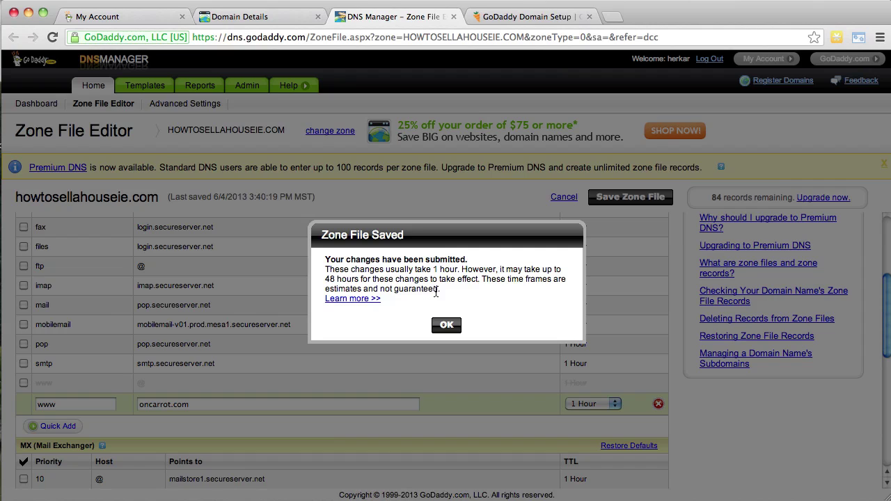
- Review the propagation-time note, dismiss the saved notice, and check the refreshed records
mouse_move(438, 290)
left_mouse_down()
mouse_move(358, 262)
mouse_move(337, 278)
mouse_move(370, 273)
mouse_move(432, 291)
left_mouse_up()
left_click(338, 278)
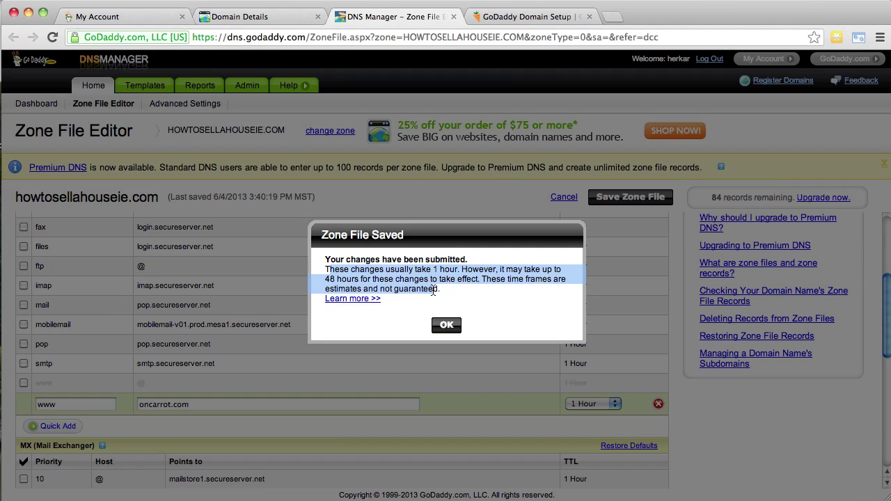
left_click(470, 309)
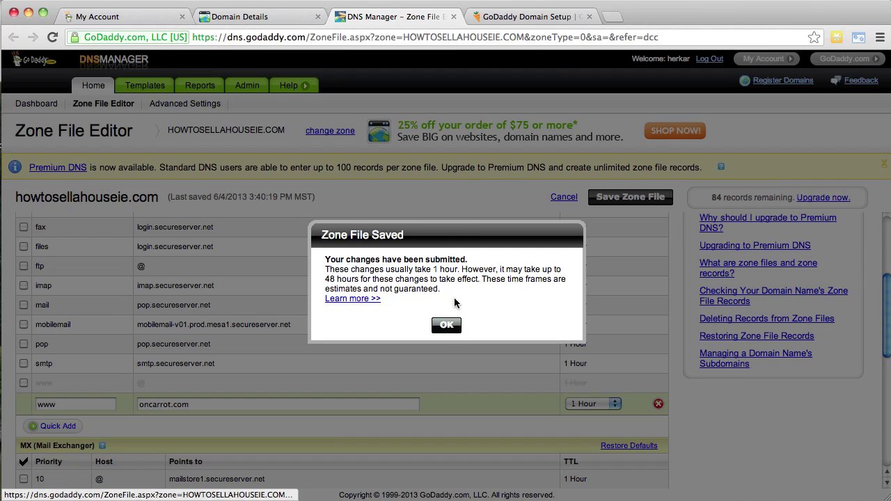
left_click(446, 329)
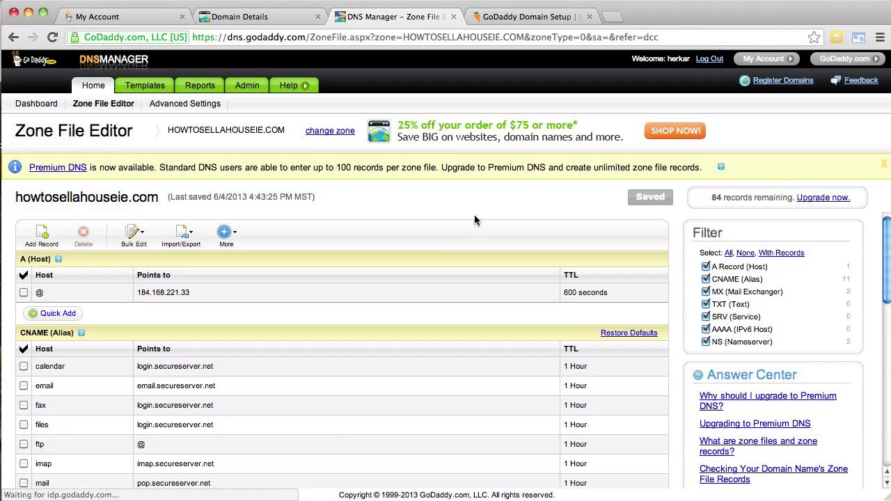
scroll(475, 226, "down", 3)
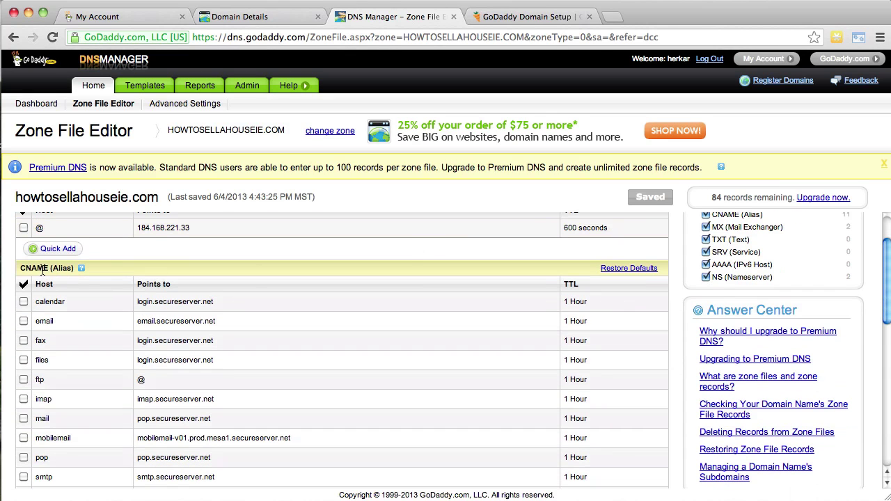
scroll(92, 279, "down", 2)
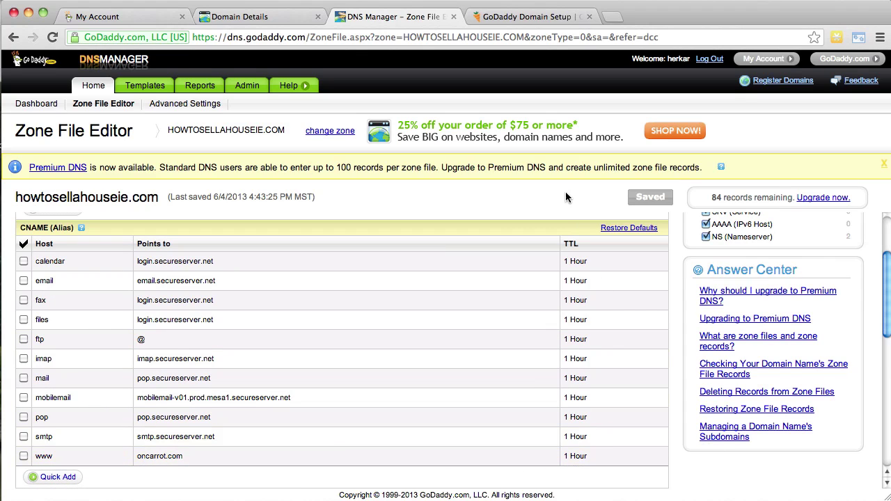
- Read the tutorial's Step 3 non-www redirect section, then return to the zone file editor
left_click(527, 18)
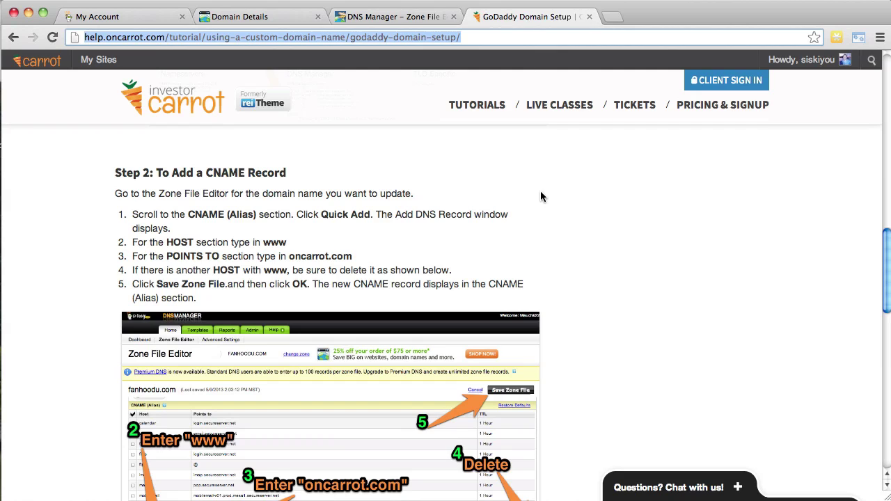
left_click(620, 244)
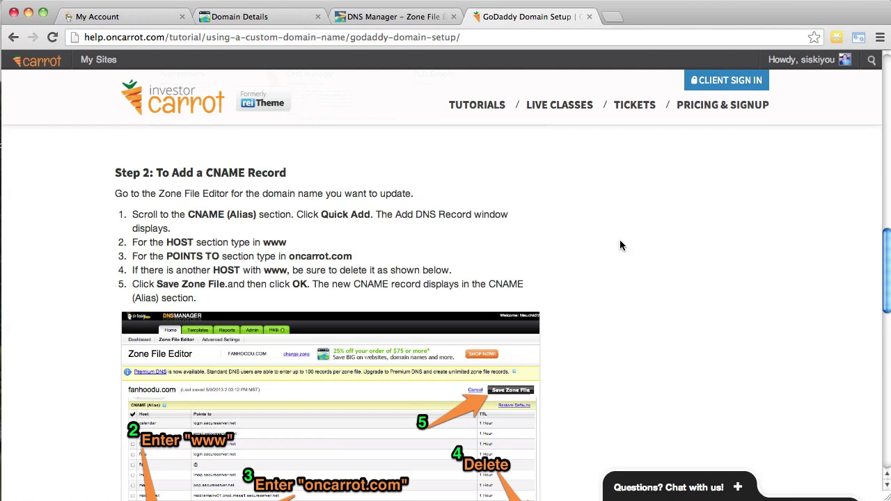
scroll(620, 245, "down", 10)
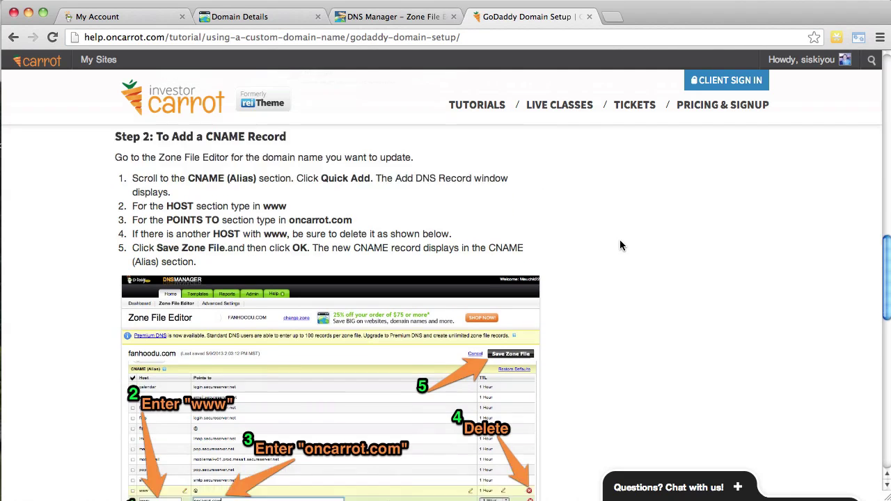
scroll(621, 245, "down", 2)
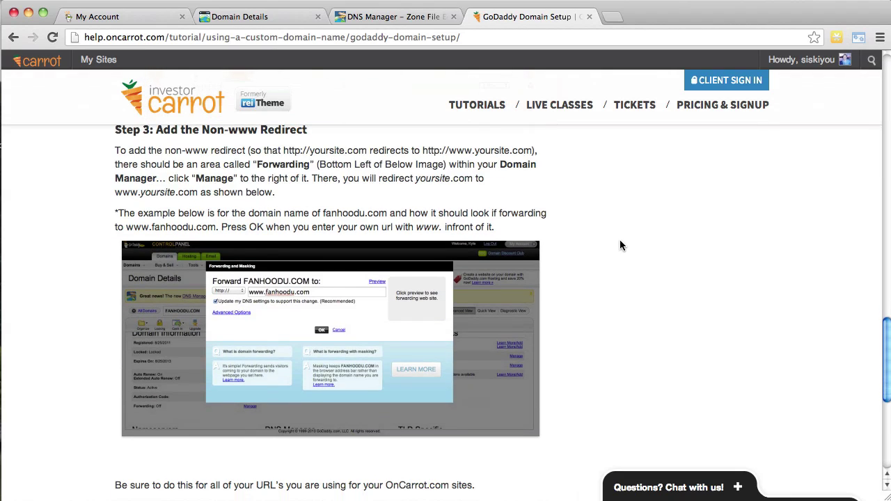
scroll(230, 194, "up", 1)
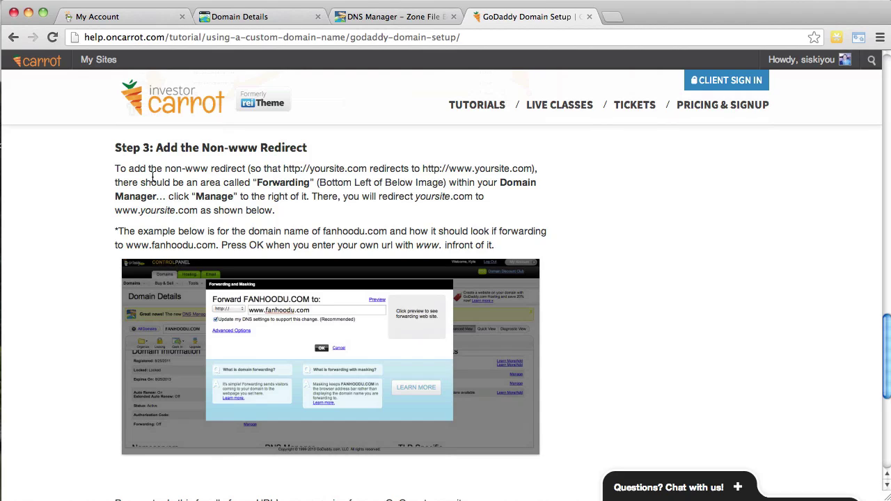
double_click(240, 150)
left_click(240, 154)
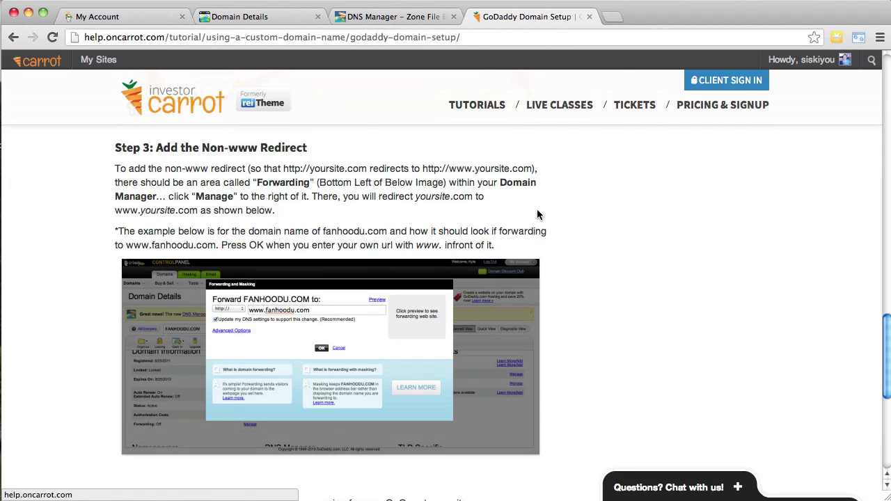
key("ctrl+shift+Tab")
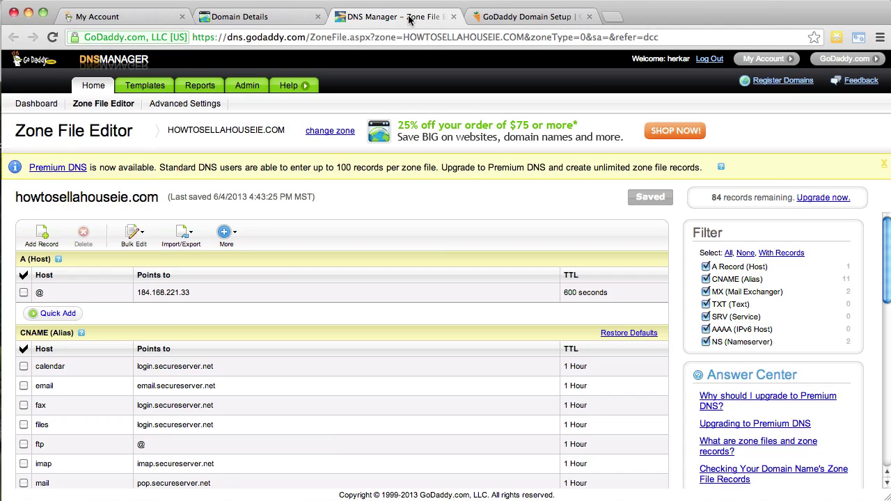
left_click(453, 16)
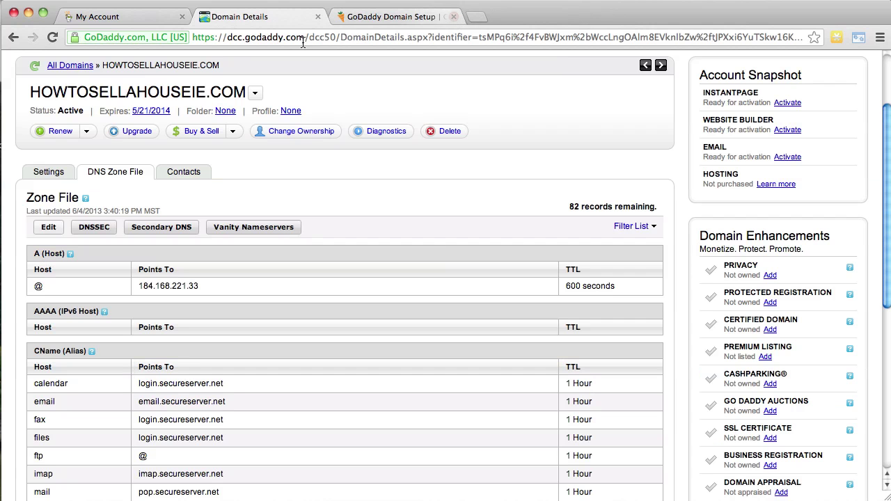
scroll(208, 230, "up", 3)
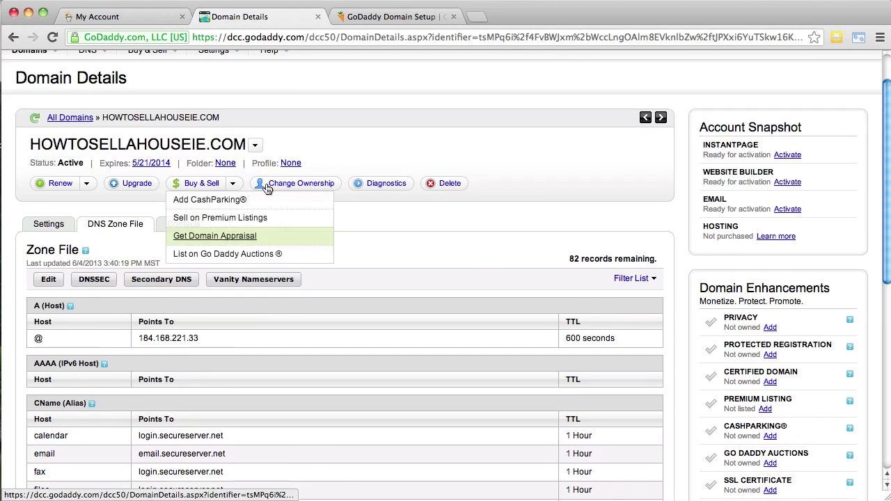
left_click_drag(28, 137, 127, 136)
left_click(383, 140)
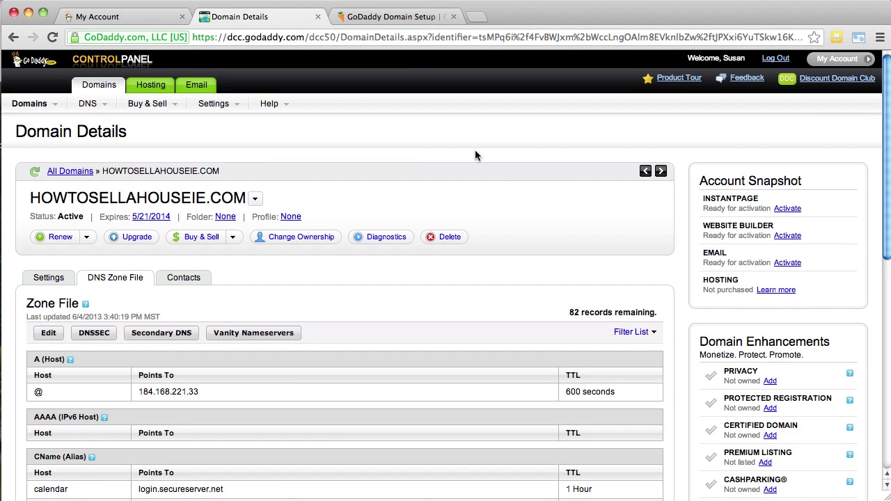
scroll(479, 154, "down", 2)
left_click(397, 16)
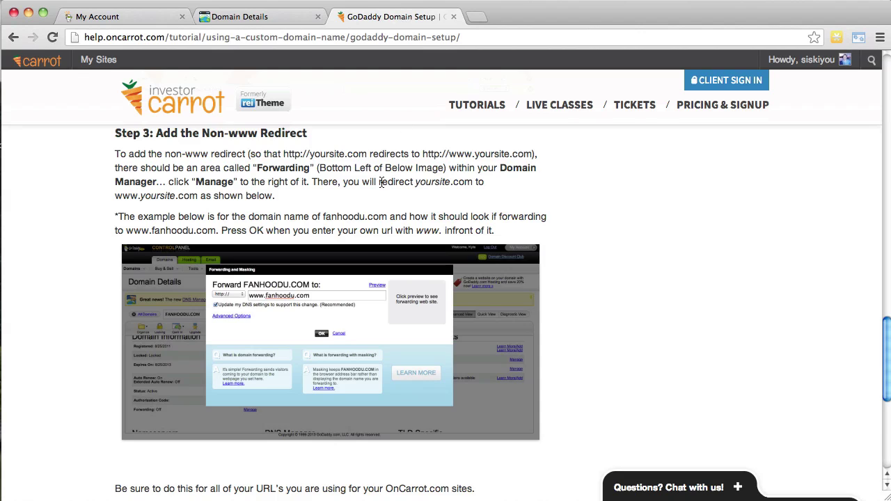
scroll(300, 217, "up", 2)
left_click_drag(116, 227, 306, 225)
left_click(306, 225)
scroll(312, 229, "up", 6)
scroll(312, 229, "down", 7)
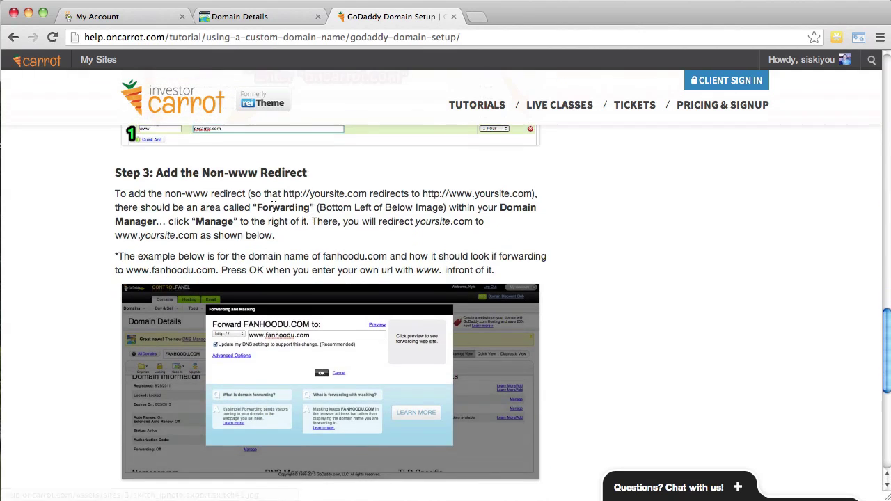
double_click(245, 179)
left_click(245, 179)
left_click_drag(310, 196, 367, 196)
left_click(406, 193)
left_click_drag(423, 195, 472, 196)
left_click(472, 195)
left_click(262, 10)
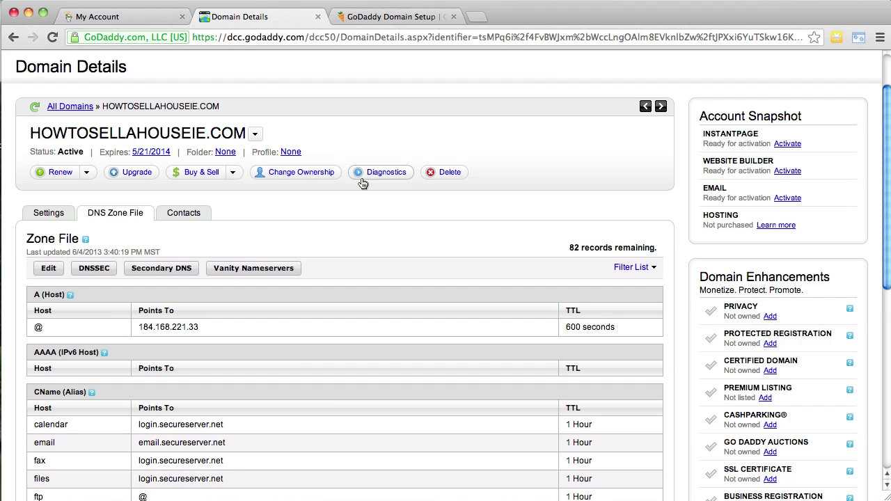
scroll(360, 183, "down", 2)
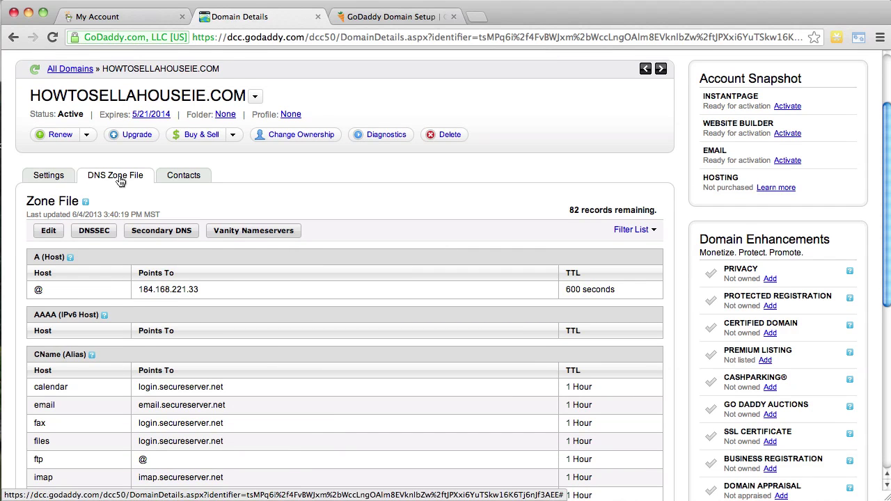
- Open the domain's Settings, Forwarding > Manage, and start adding a new forward
left_click(50, 177)
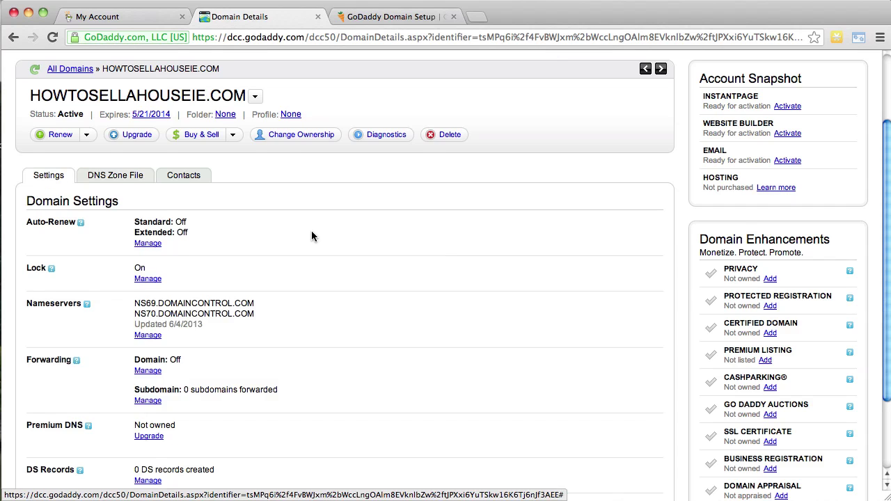
scroll(312, 237, "down", 4)
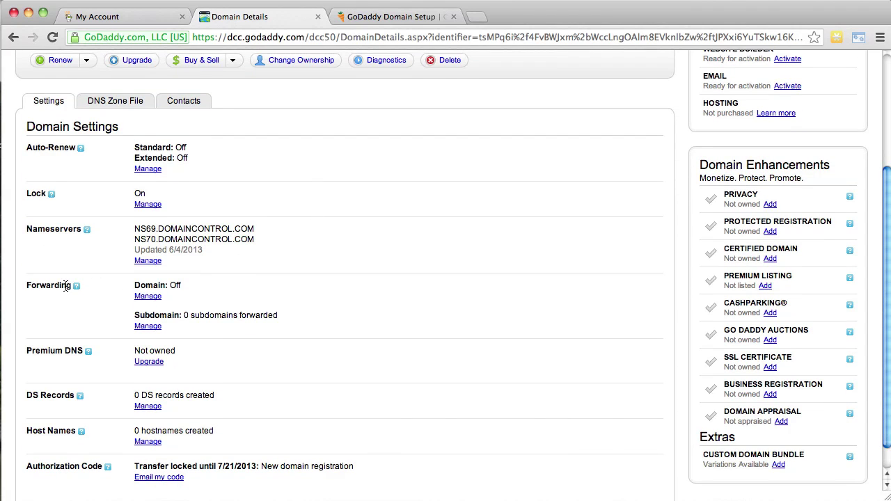
double_click(143, 287)
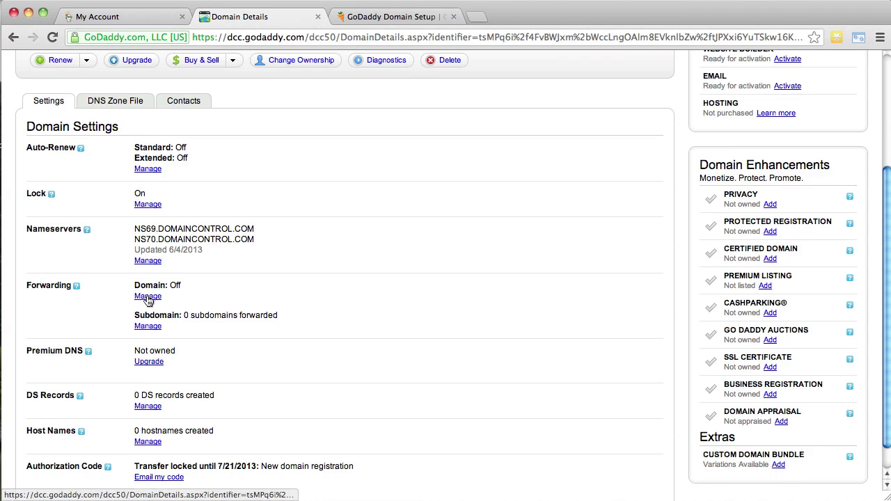
left_click(147, 297)
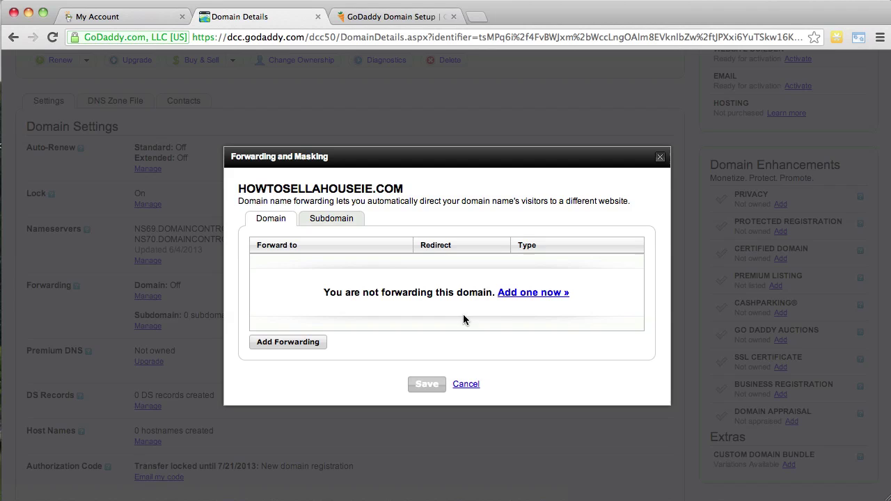
left_click(532, 294)
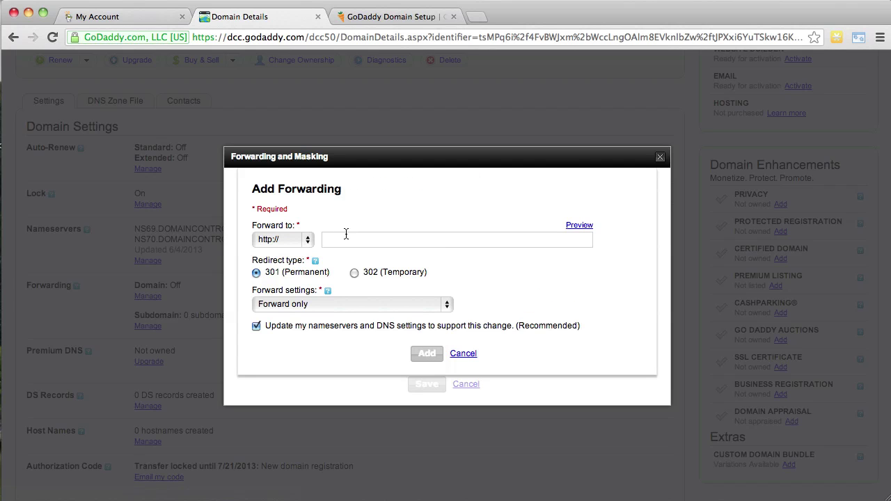
left_click(392, 16)
scroll(577, 223, "down", 2)
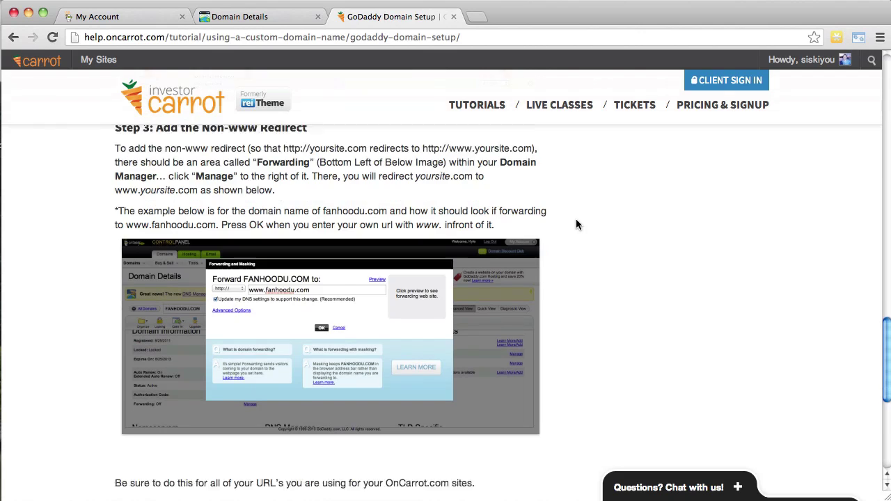
scroll(292, 276, "up", 2)
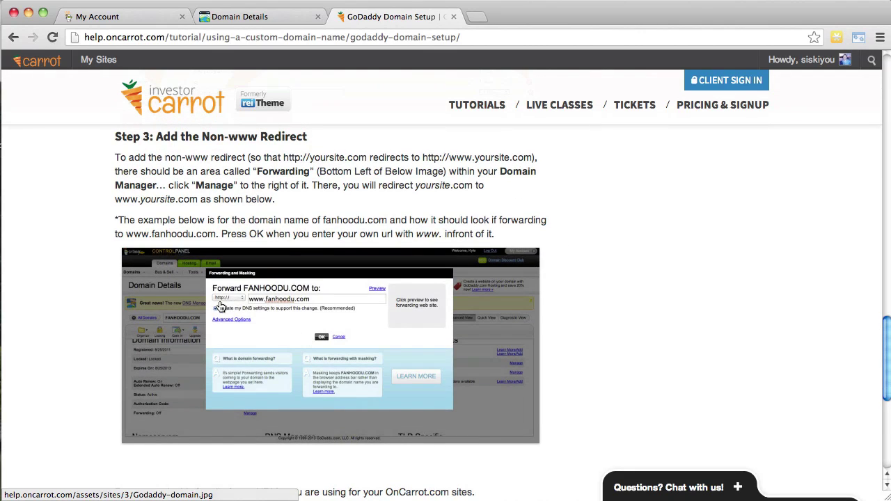
- Cancel the forwarding form, copy HOWTOSELLAHOUSEIE.COM, and reopen the empty Forwarding and Masking dialog
left_click(258, 16)
left_click(376, 241)
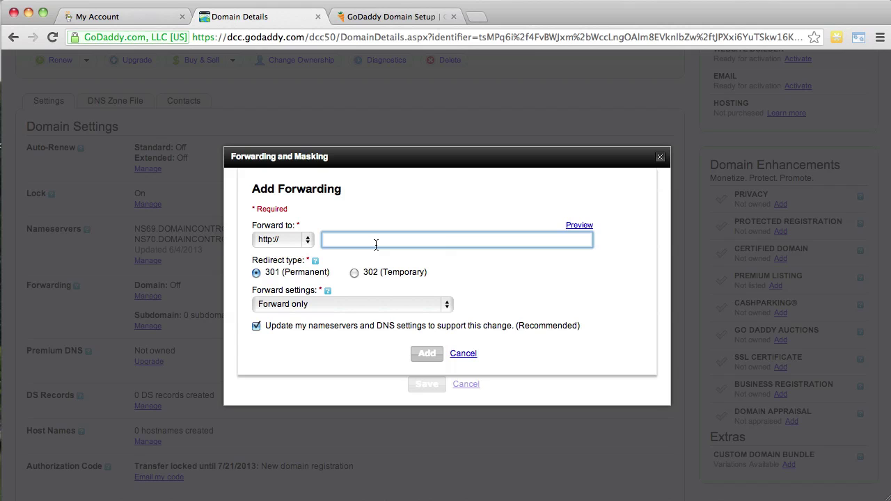
left_click(659, 157)
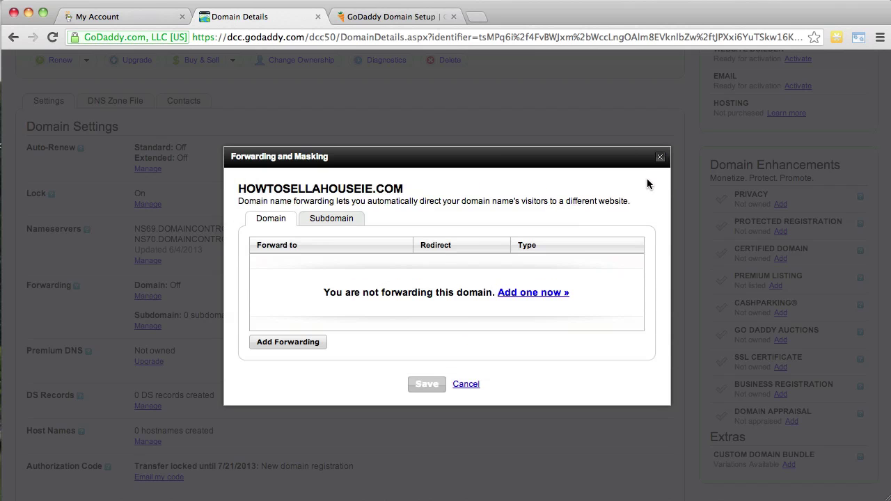
left_click(660, 157)
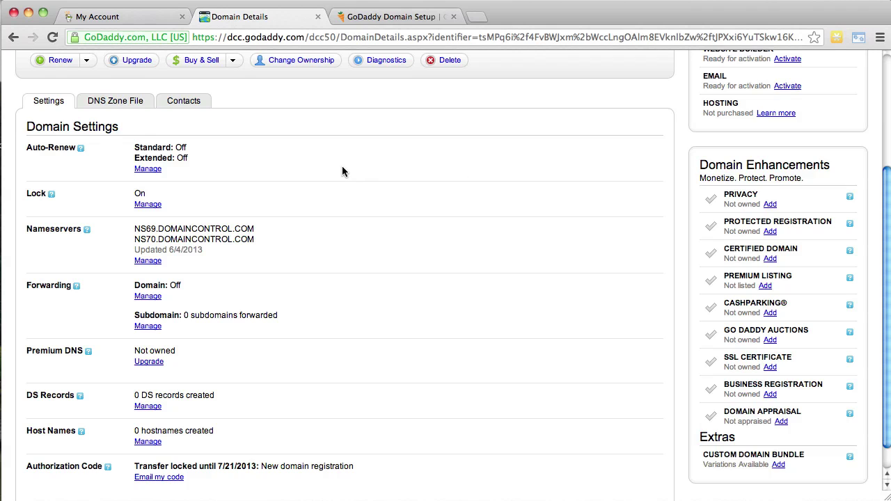
scroll(342, 171, "up", 3)
left_click_drag(30, 198, 244, 197)
key("super+c")
scroll(349, 300, "down", 4)
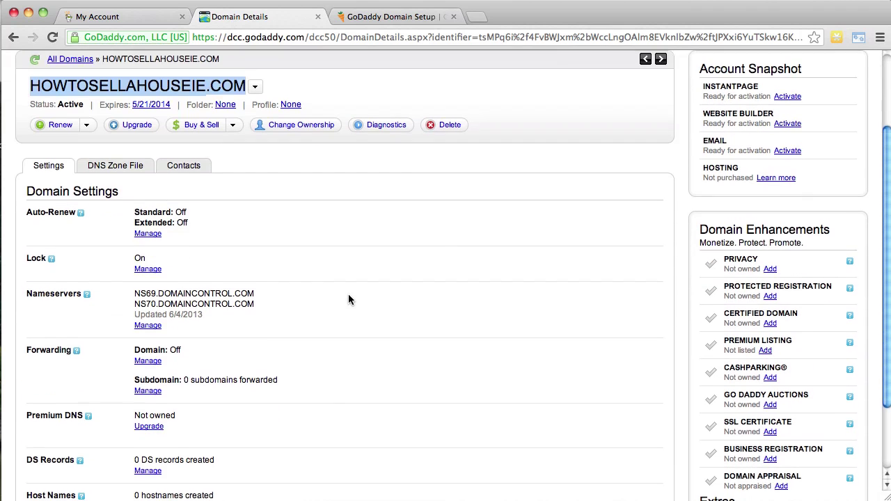
left_click(149, 310)
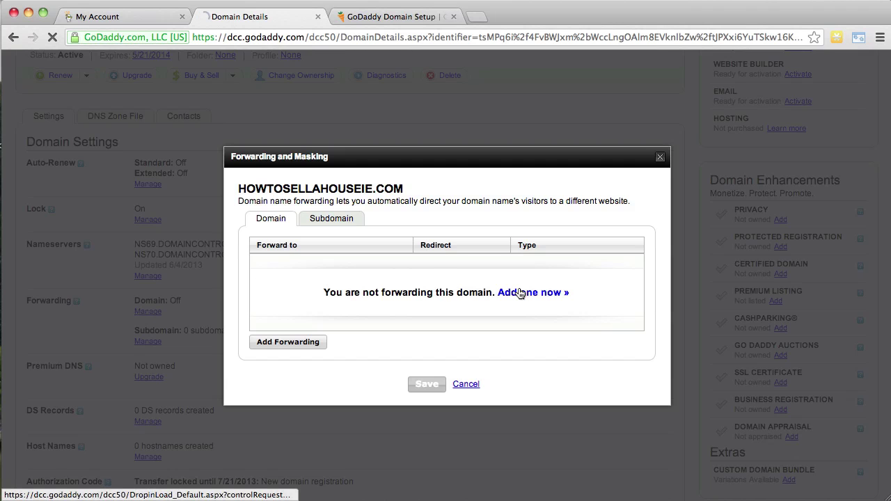
left_click(519, 292)
left_click(348, 241)
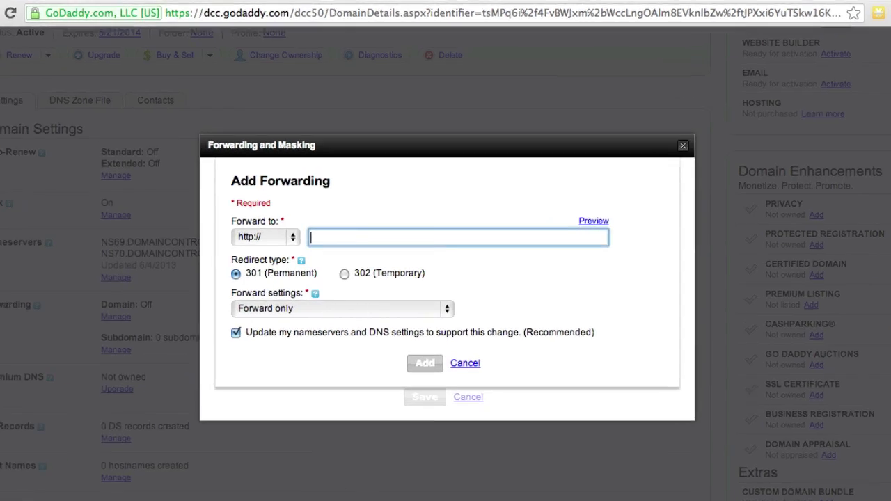
key("super+v")
left_click(241, 224)
type("www.")
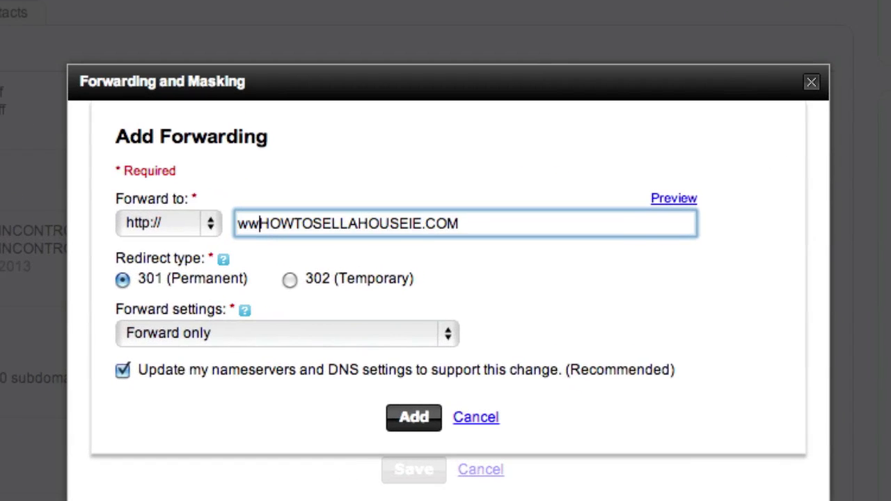
left_click_drag(273, 226, 479, 225)
left_click(485, 227)
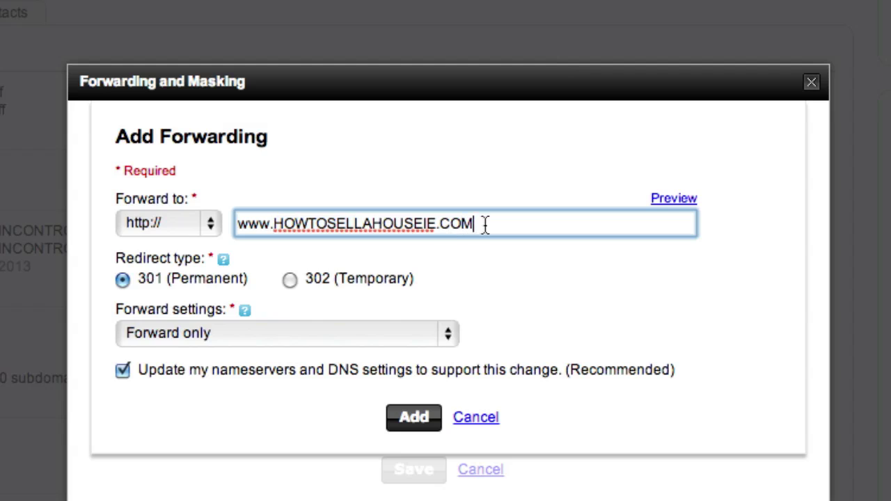
left_click(274, 226)
left_click_drag(274, 225, 553, 232)
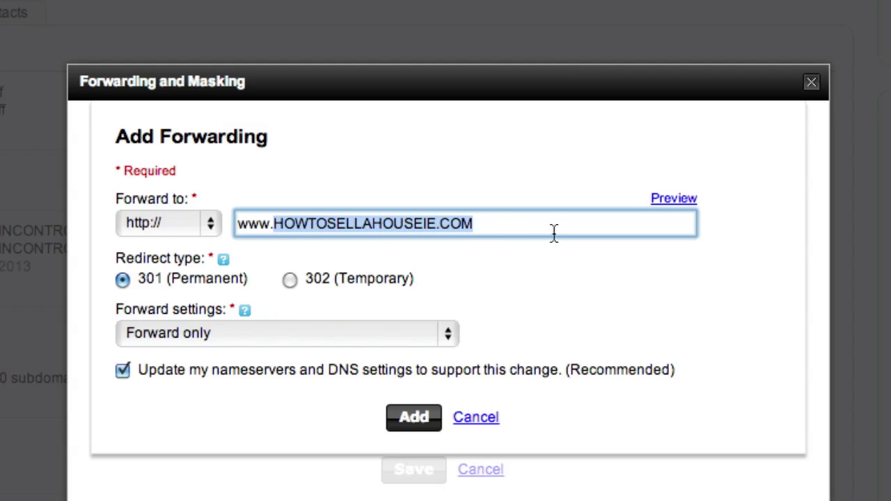
type("howtosella")
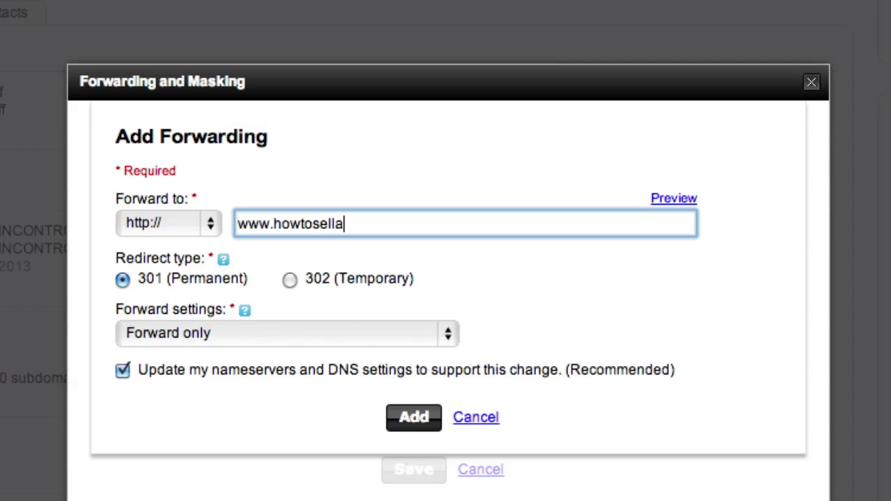
type("houseie.com")
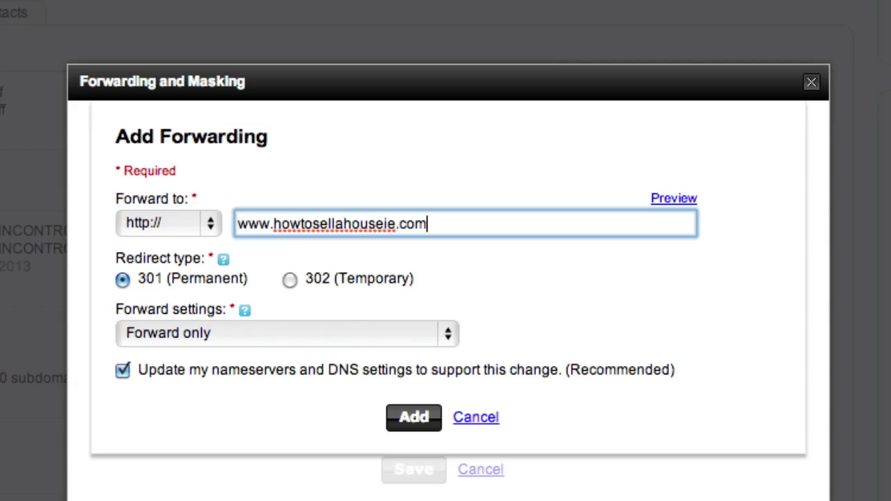
left_click(683, 264)
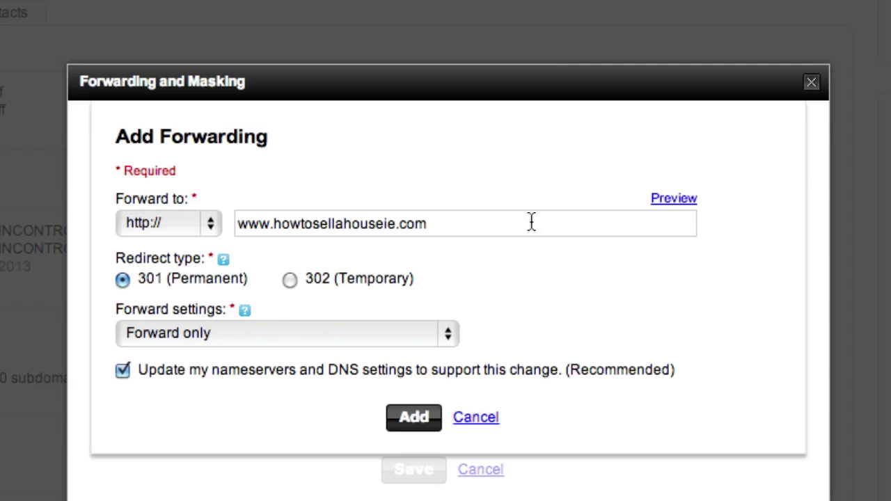
left_click(531, 221)
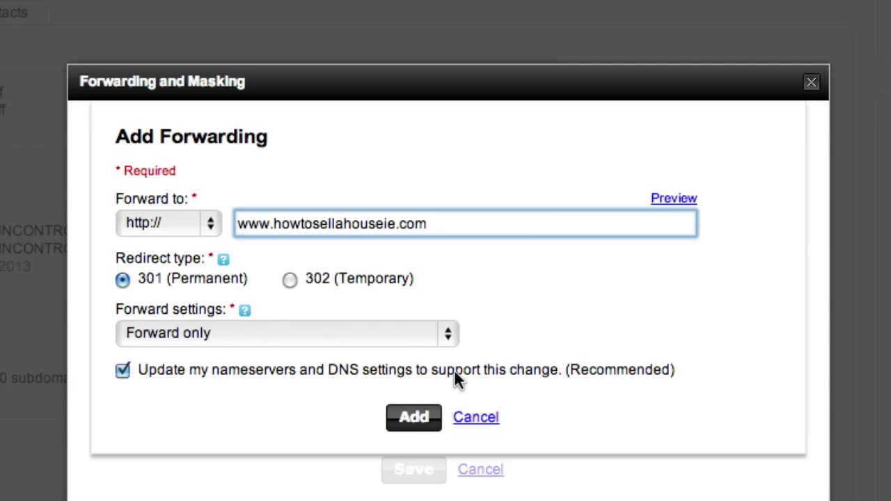
left_click(408, 417)
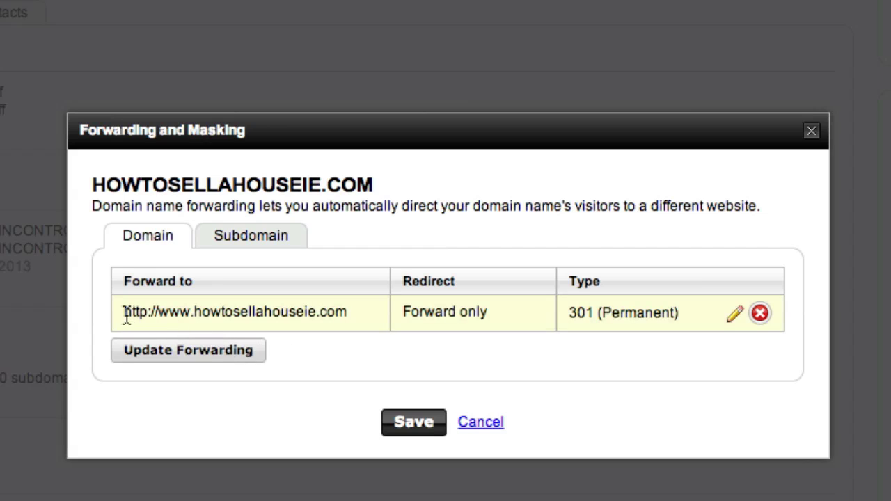
left_click_drag(126, 318, 312, 318)
left_click(183, 318)
double_click(183, 319)
left_click(184, 318)
left_click(422, 423)
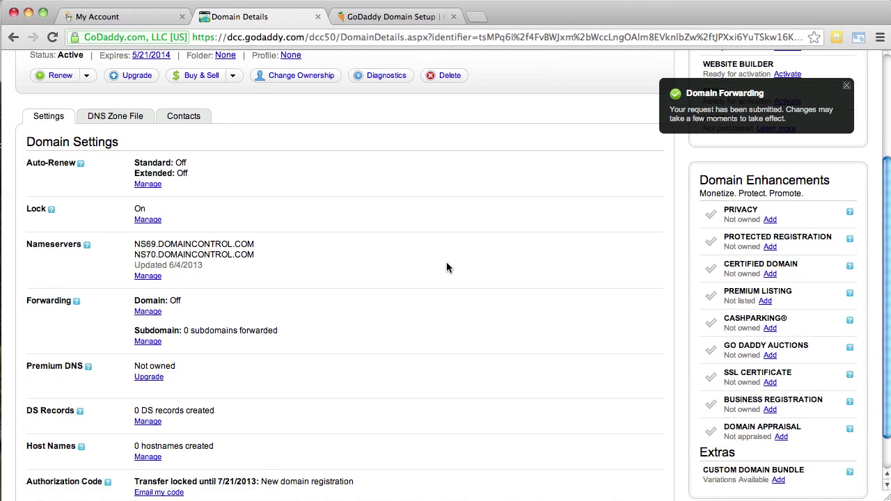
scroll(373, 209, "up", 5)
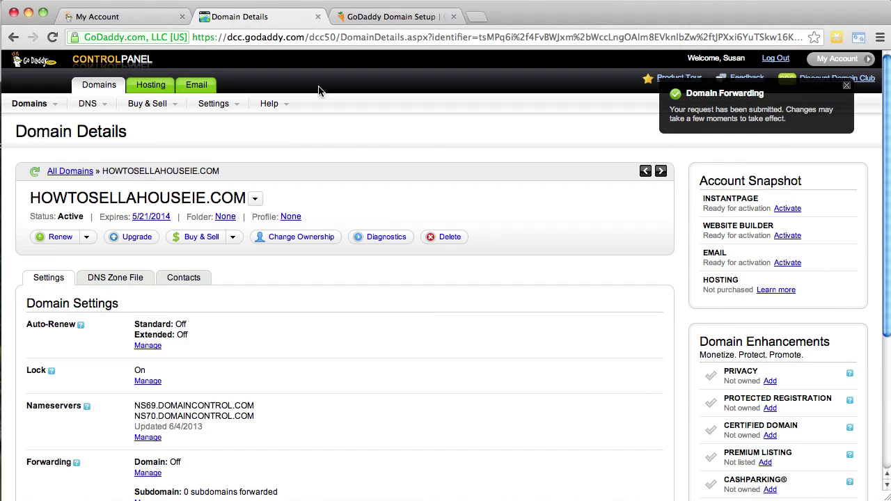
- Switch to the GoDaddy Domain Setup tutorial and skim through it
left_click(398, 19)
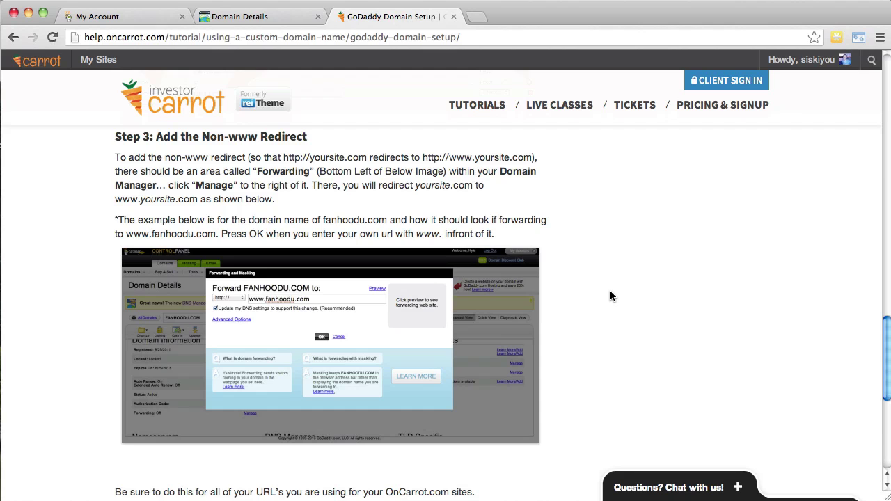
scroll(610, 293, "down", 3)
scroll(610, 291, "down", 2)
scroll(610, 291, "up", 8)
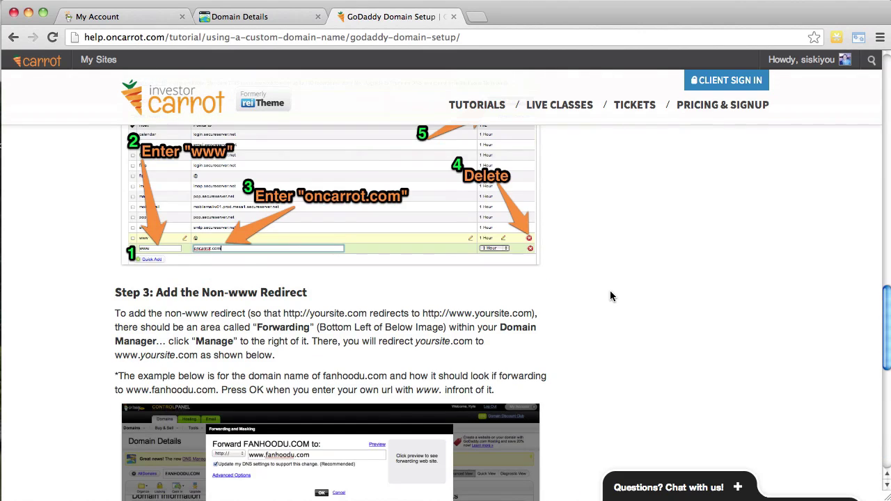
scroll(610, 293, "down", 4)
scroll(610, 293, "up", 9)
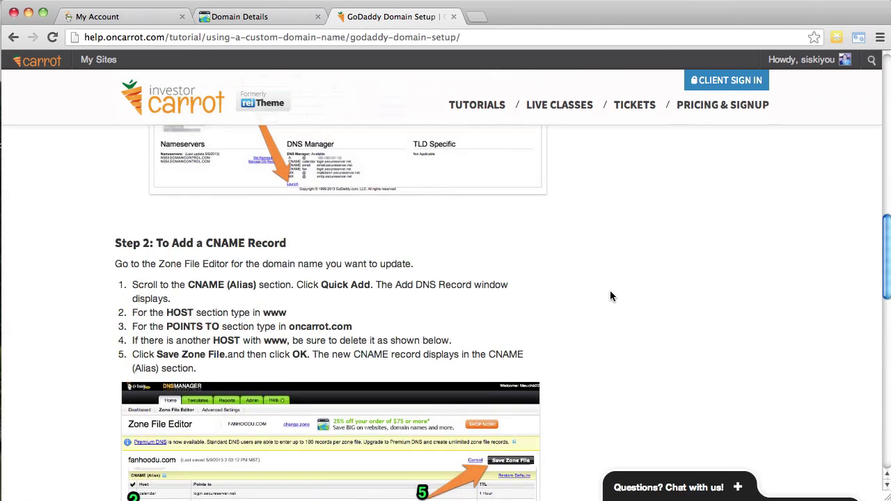
scroll(610, 292, "up", 10)
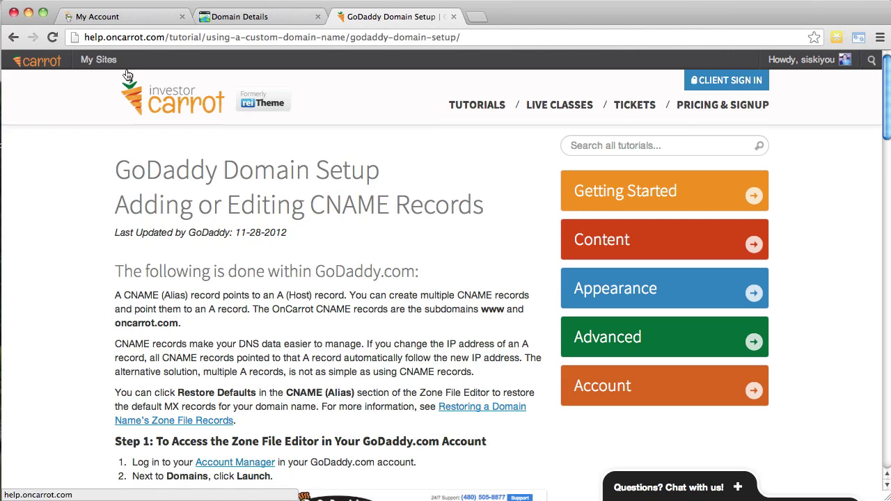
- Return to the Using a Custom Domain Name tutorial and locate the Step 3 heading
left_click(13, 37)
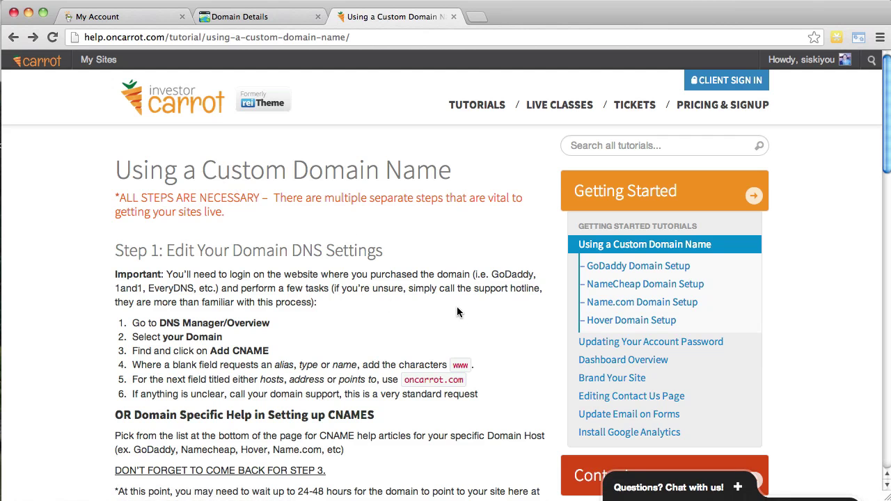
scroll(464, 308, "down", 10)
scroll(466, 314, "down", 2)
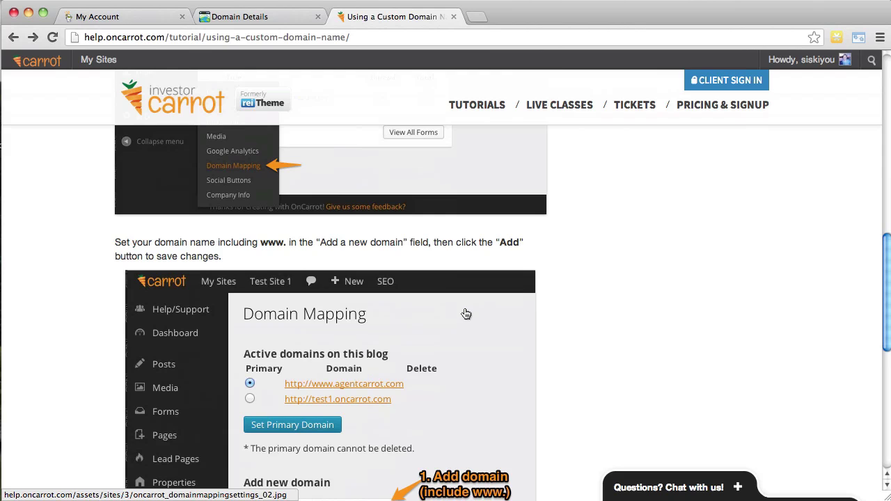
scroll(615, 329, "down", 6)
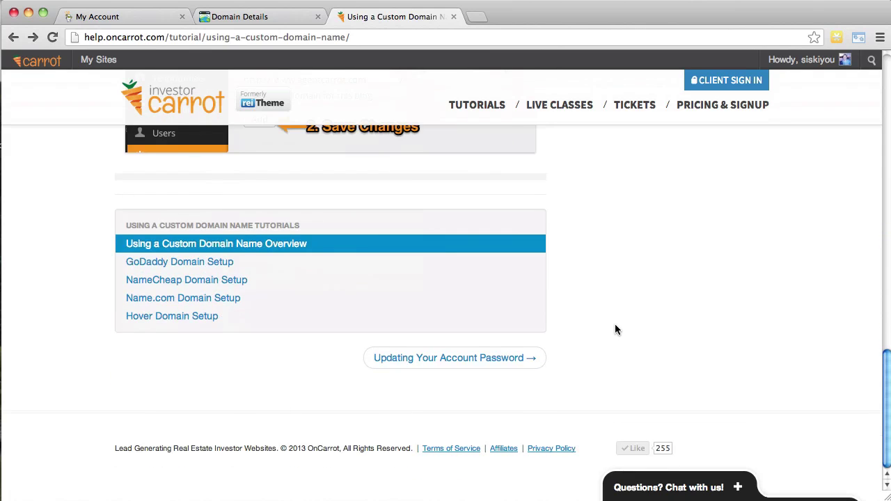
scroll(615, 329, "up", 5)
scroll(615, 329, "up", 8)
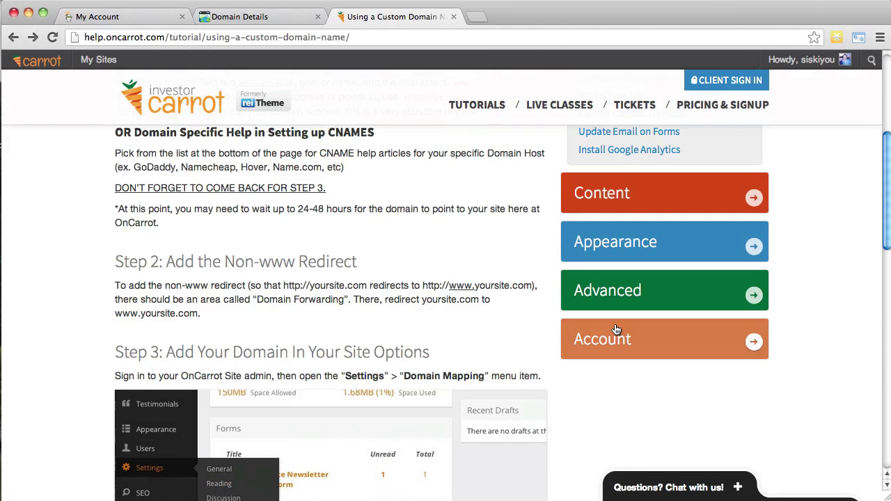
scroll(339, 224, "up", 4)
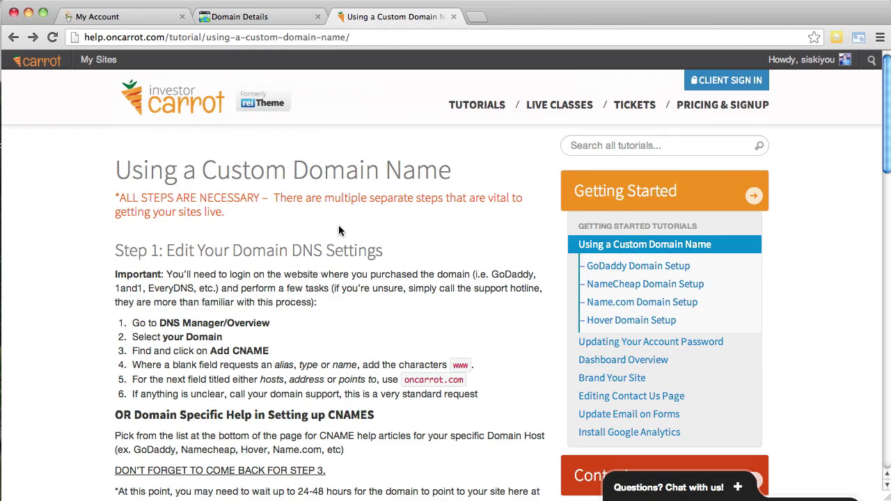
scroll(427, 232, "down", 8)
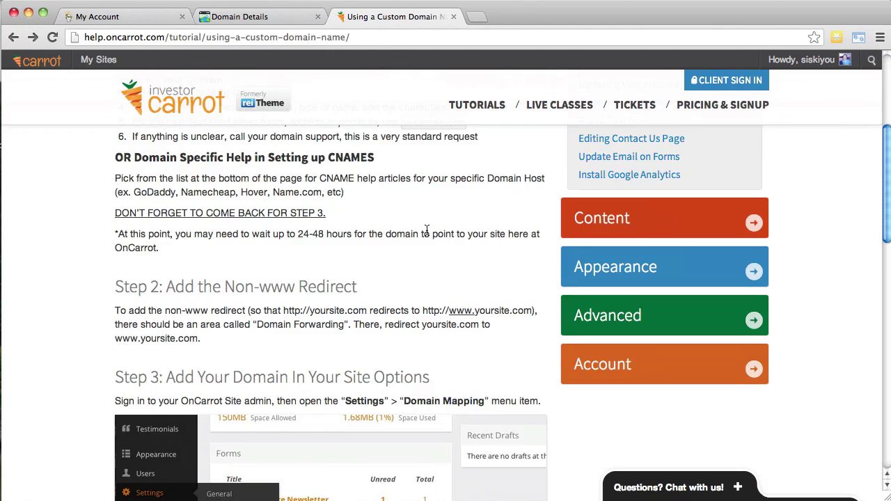
left_click_drag(116, 211, 371, 210)
left_click(281, 216)
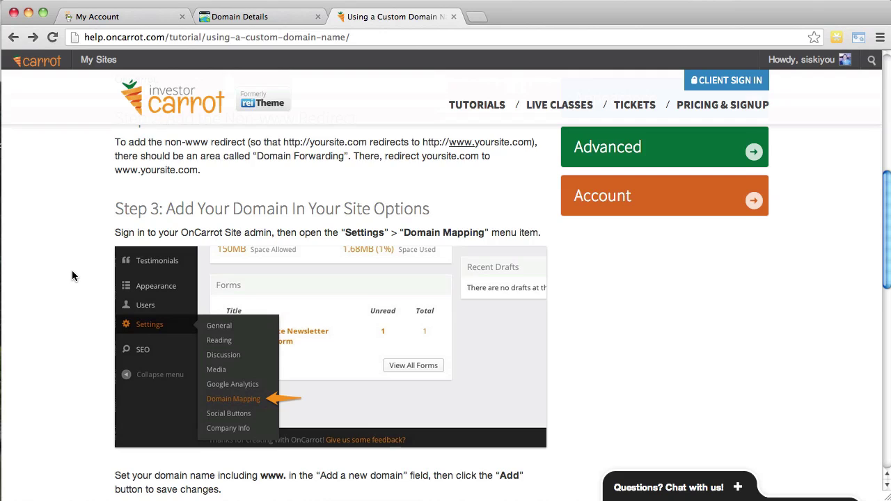
scroll(72, 276, "down", 3)
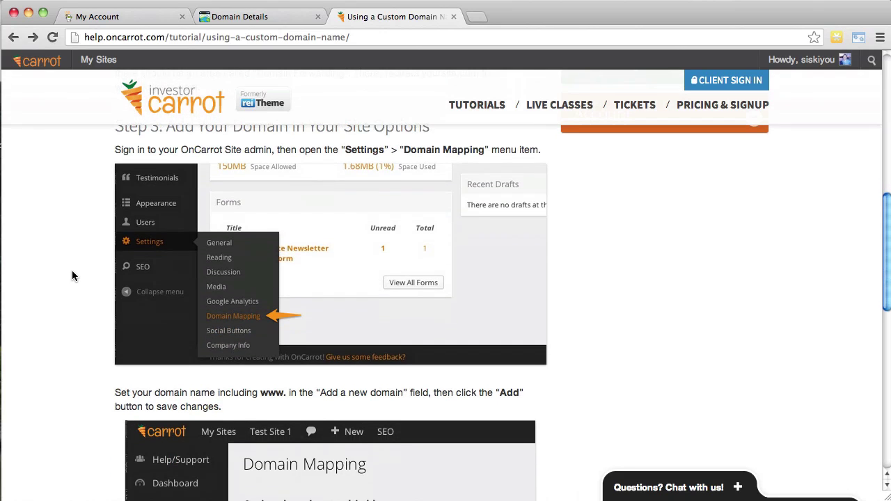
scroll(72, 275, "up", 2)
- Read Step 3: Add Your Domain In Your Site Options and its OnCarrot sign-in line
double_click(208, 194)
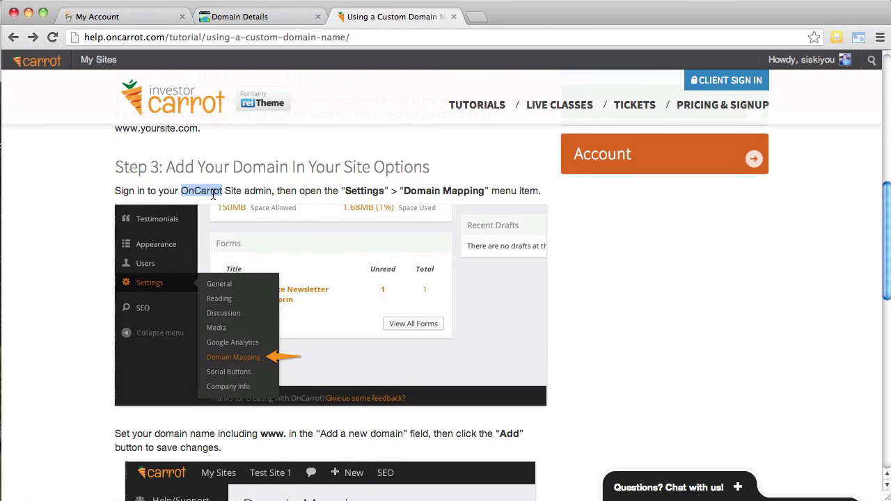
left_click(235, 194)
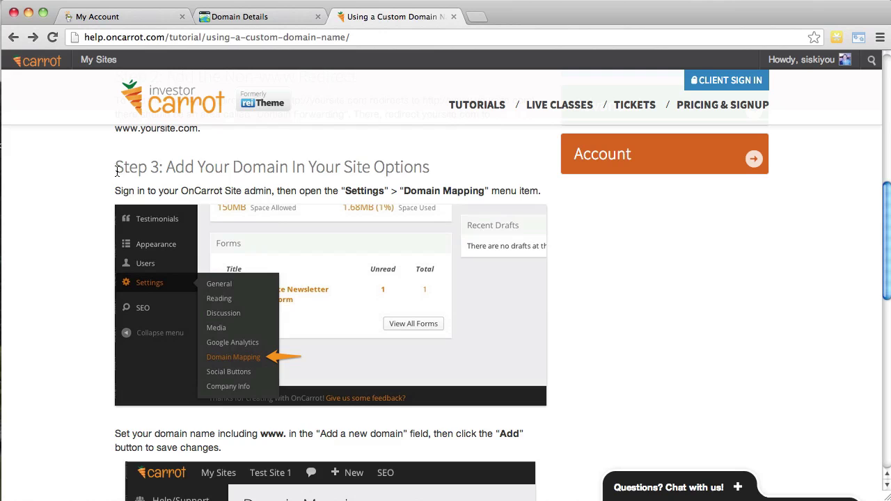
left_click_drag(116, 171, 546, 194)
left_click(547, 193)
scroll(576, 316, "down", 10)
scroll(576, 315, "up", 10)
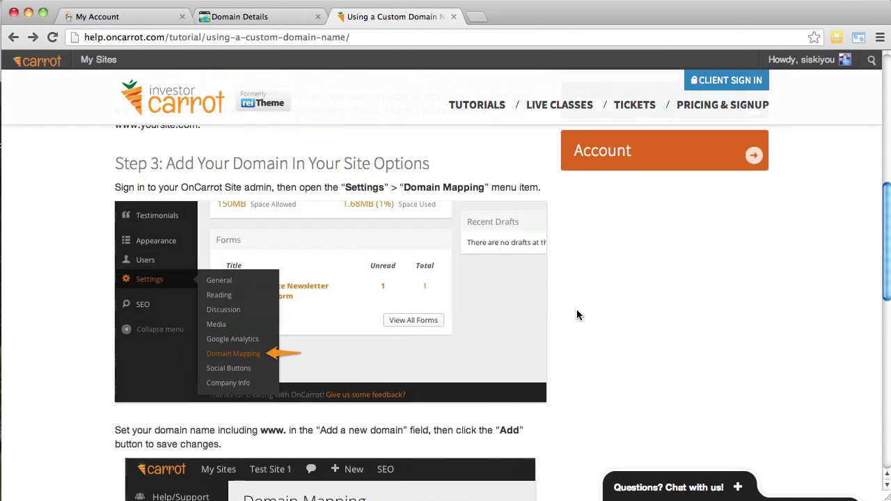
scroll(577, 315, "up", 2)
left_click_drag(113, 231, 538, 259)
left_click(545, 258)
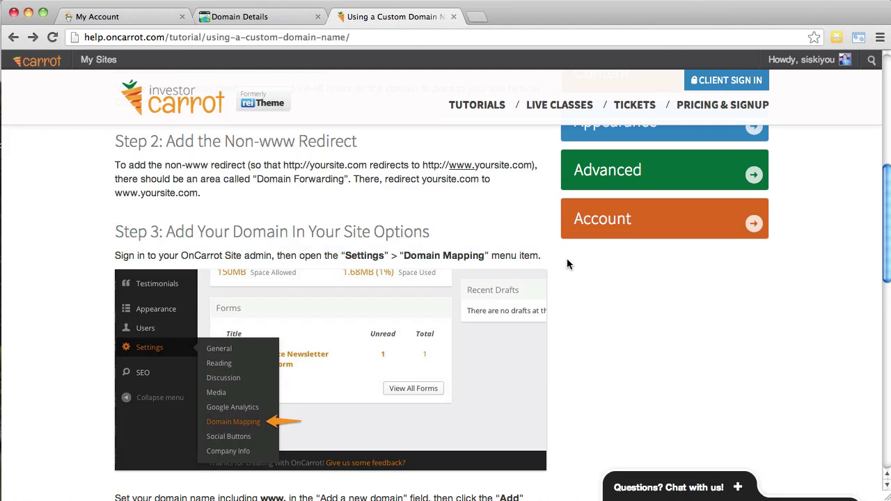
scroll(570, 264, "down", 1)
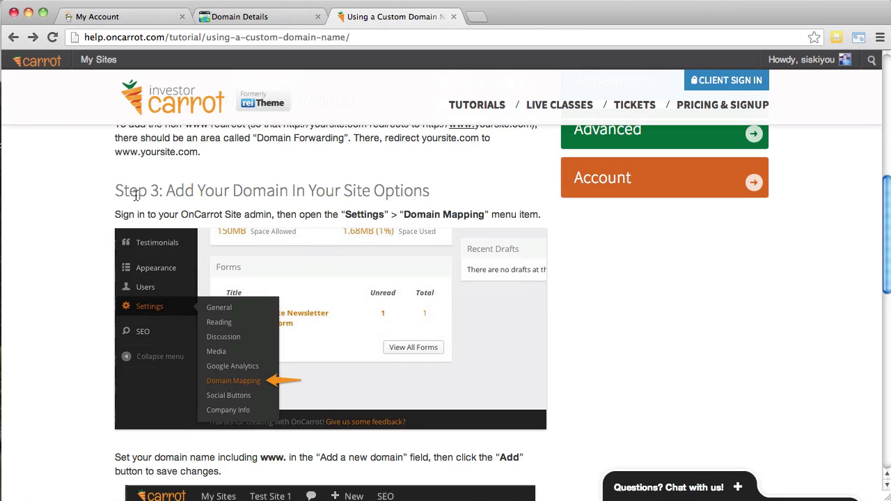
left_click_drag(114, 195, 533, 220)
left_click(534, 218)
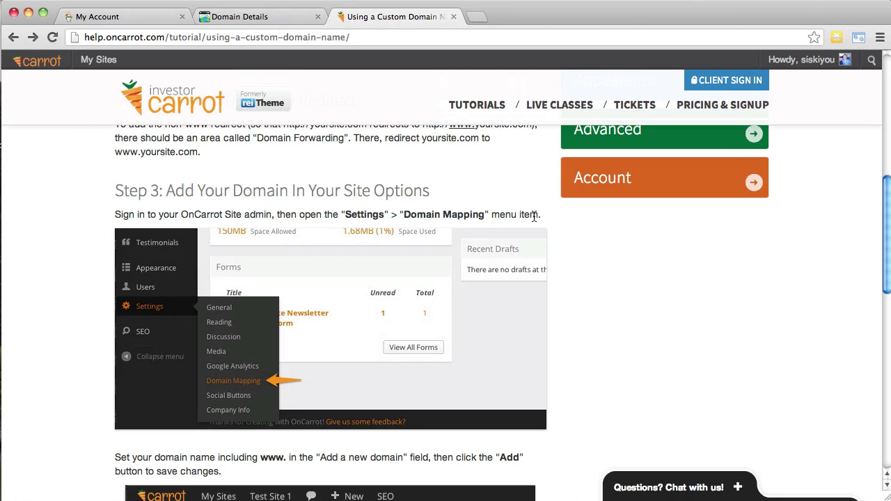